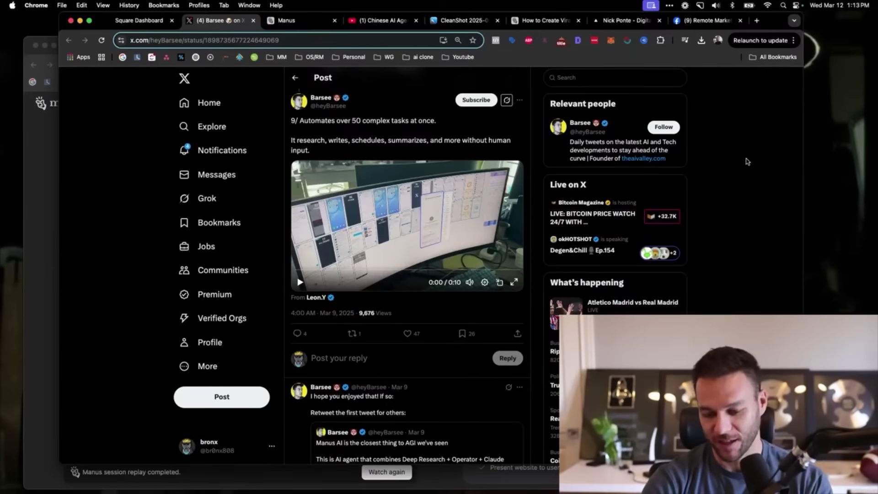
- Zoom the X post's page in twice for easier viewing
{"action": "key", "text": "super+equal"}
{"action": "key", "text": "super+equal"}
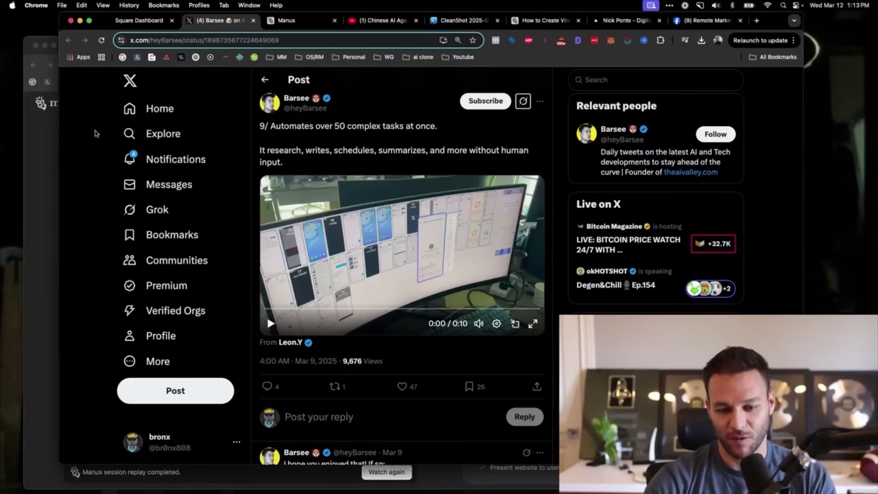
{"action": "key", "text": "super+equal"}
{"action": "key", "text": "super+equal"}
{"action": "scroll", "coordinate": [142, 412], "scroll_direction": "down", "scroll_amount": 1}
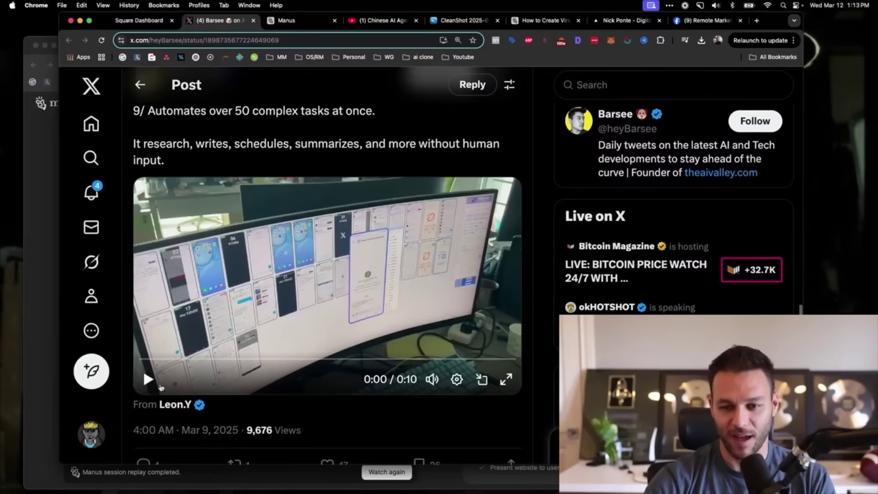
- Play the post's demo video, pause it at 0:05, and go to the Manus homepage
{"action": "left_click", "coordinate": [147, 380]}
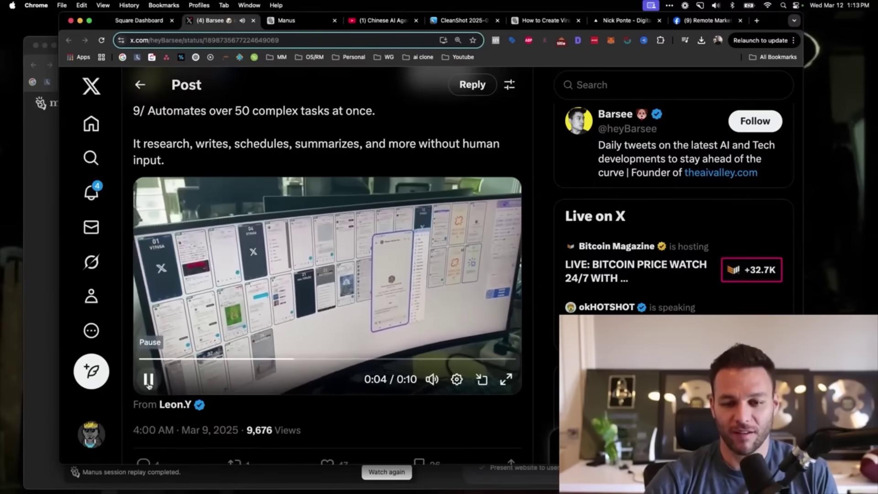
{"action": "left_click", "coordinate": [148, 379]}
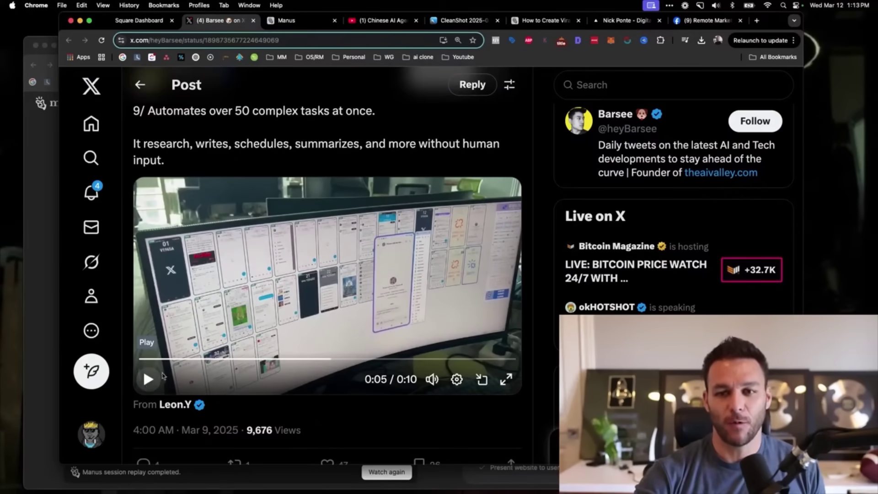
{"action": "scroll", "coordinate": [238, 311], "scroll_direction": "up", "scroll_amount": 3}
{"action": "scroll", "coordinate": [310, 243], "scroll_direction": "down", "scroll_amount": 2}
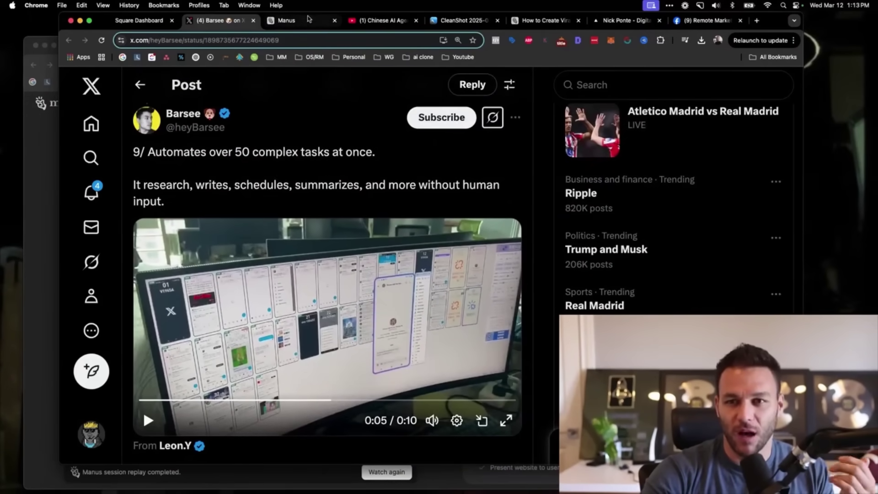
{"action": "left_click", "coordinate": [297, 20]}
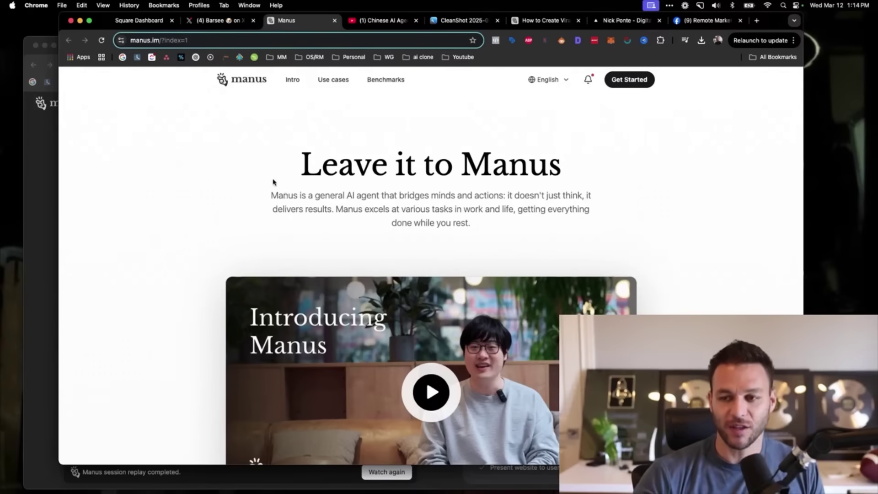
{"action": "left_click_drag", "start_coordinate": [271, 197], "coordinate": [534, 237]}
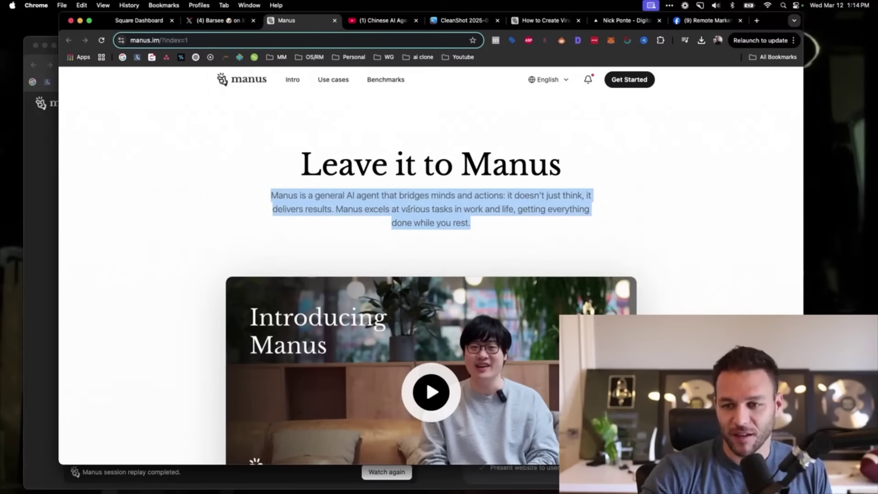
{"action": "scroll", "coordinate": [409, 209], "scroll_direction": "down", "scroll_amount": 10}
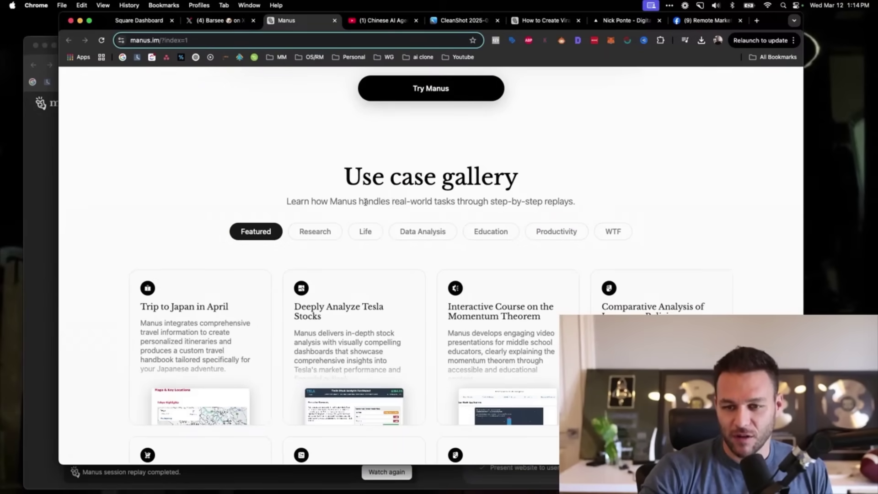
{"action": "scroll", "coordinate": [365, 202], "scroll_direction": "down", "scroll_amount": 3}
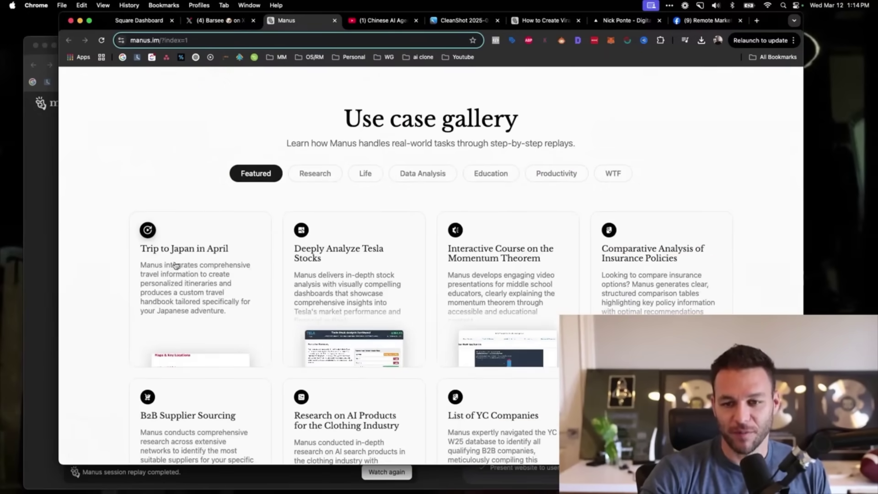
{"action": "scroll", "coordinate": [354, 256], "scroll_direction": "down", "scroll_amount": 2}
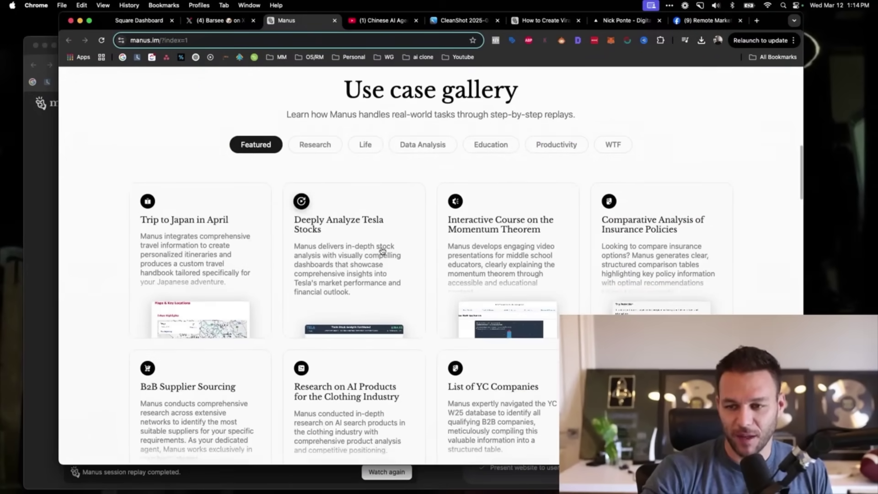
{"action": "scroll", "coordinate": [352, 249], "scroll_direction": "down", "scroll_amount": 6}
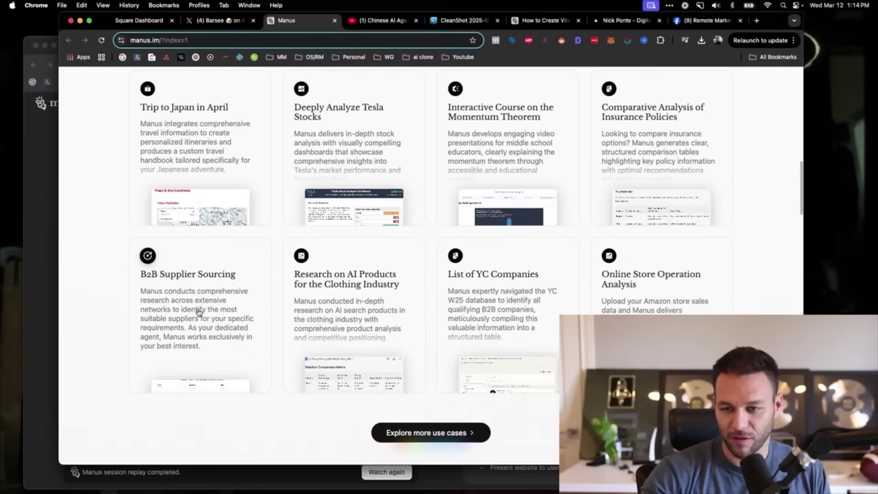
{"action": "scroll", "coordinate": [677, 304], "scroll_direction": "up", "scroll_amount": 4}
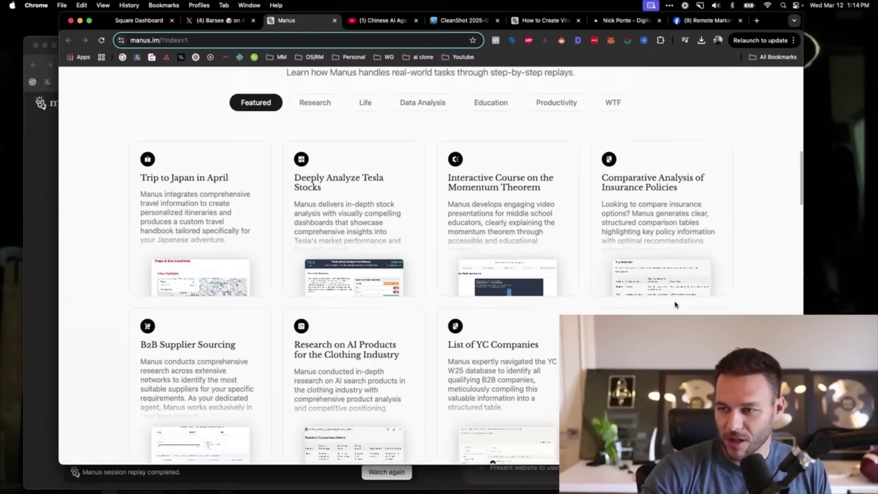
{"action": "scroll", "coordinate": [677, 305], "scroll_direction": "down", "scroll_amount": 20}
{"action": "scroll", "coordinate": [519, 285], "scroll_direction": "down", "scroll_amount": 3}
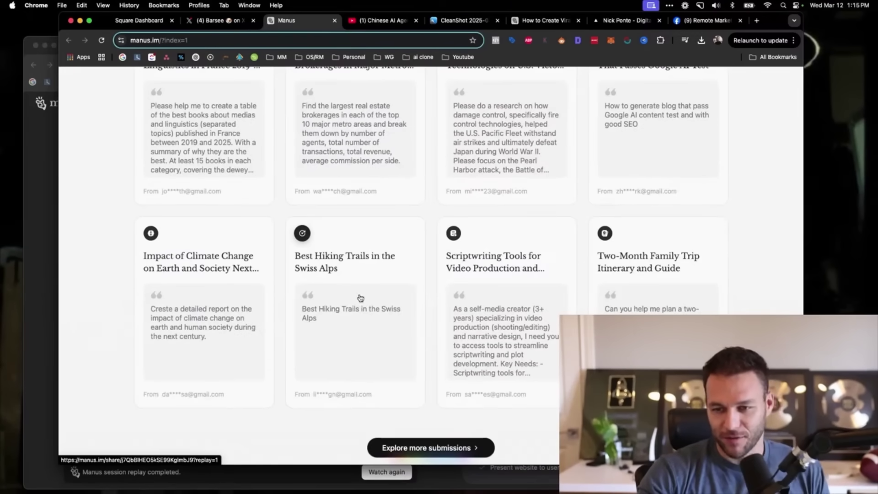
{"action": "scroll", "coordinate": [338, 294], "scroll_direction": "up", "scroll_amount": 3}
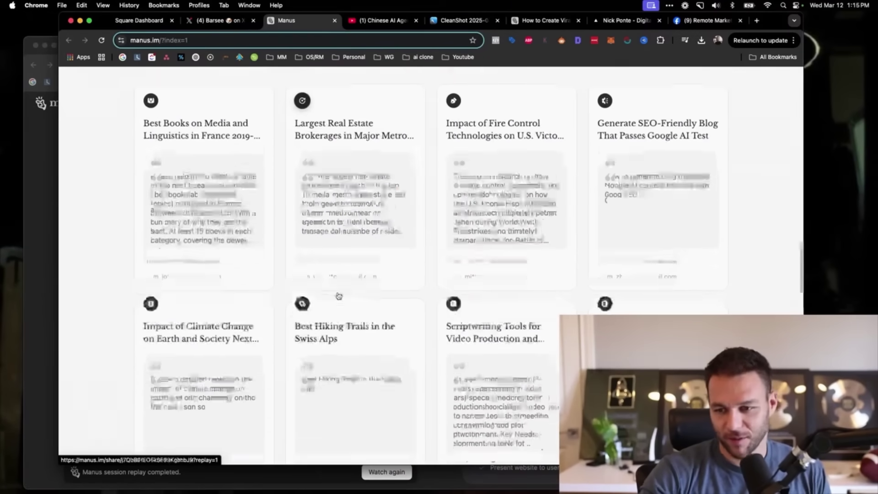
{"action": "scroll", "coordinate": [338, 295], "scroll_direction": "down", "scroll_amount": 7}
{"action": "scroll", "coordinate": [337, 295], "scroll_direction": "down", "scroll_amount": 10}
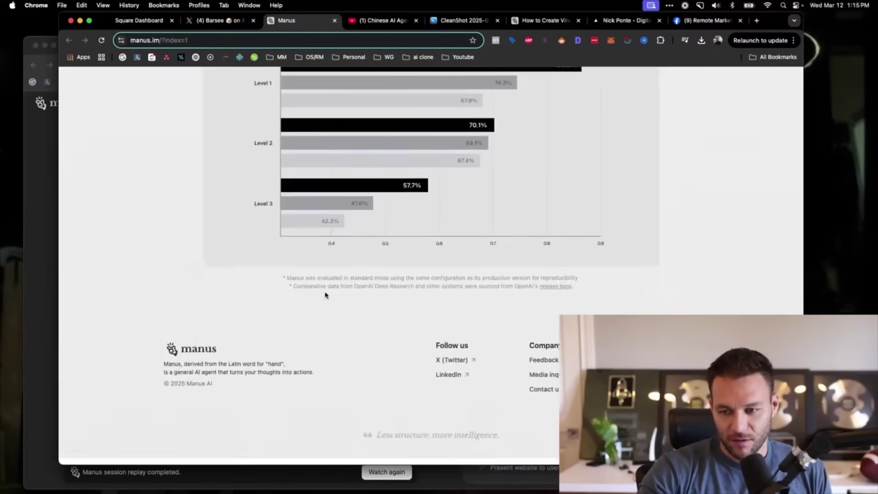
{"action": "scroll", "coordinate": [329, 295], "scroll_direction": "up", "scroll_amount": 15}
{"action": "scroll", "coordinate": [326, 295], "scroll_direction": "up", "scroll_amount": 10}
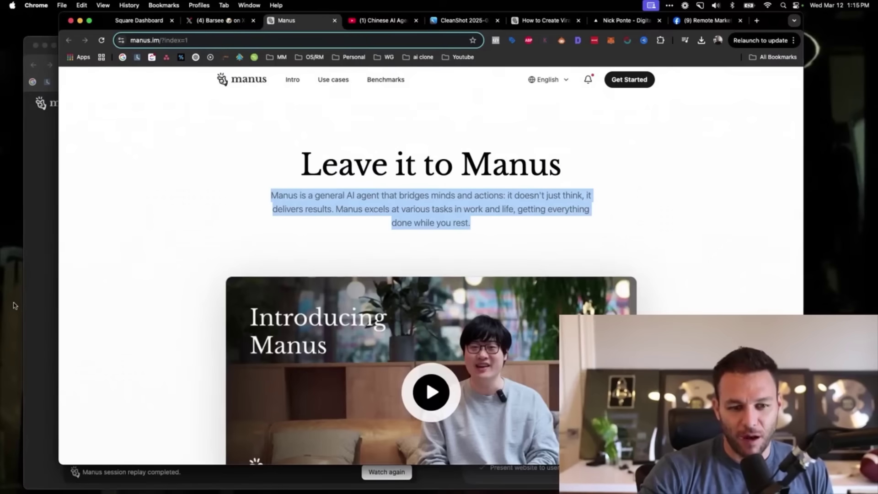
- Zoom the YouTube video page to 80% and scroll through comments about Manus and DeepSeek
{"action": "left_click", "coordinate": [382, 20]}
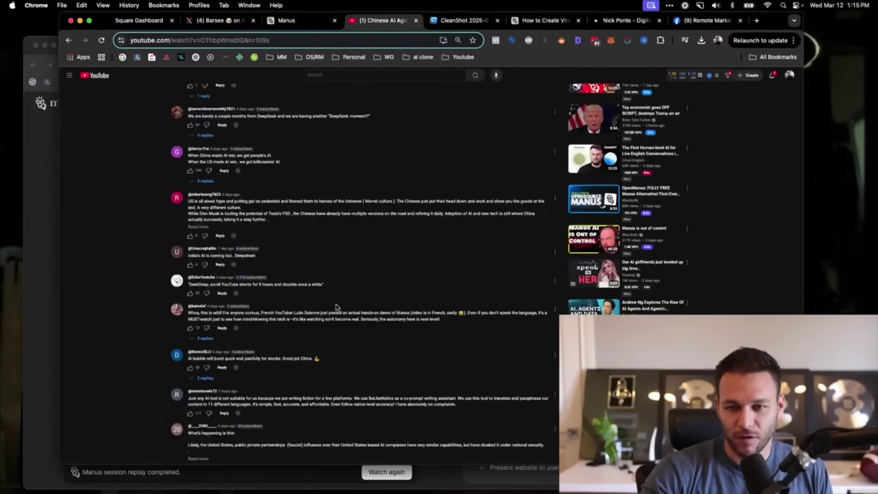
{"action": "scroll", "coordinate": [337, 307], "scroll_direction": "up", "scroll_amount": 2}
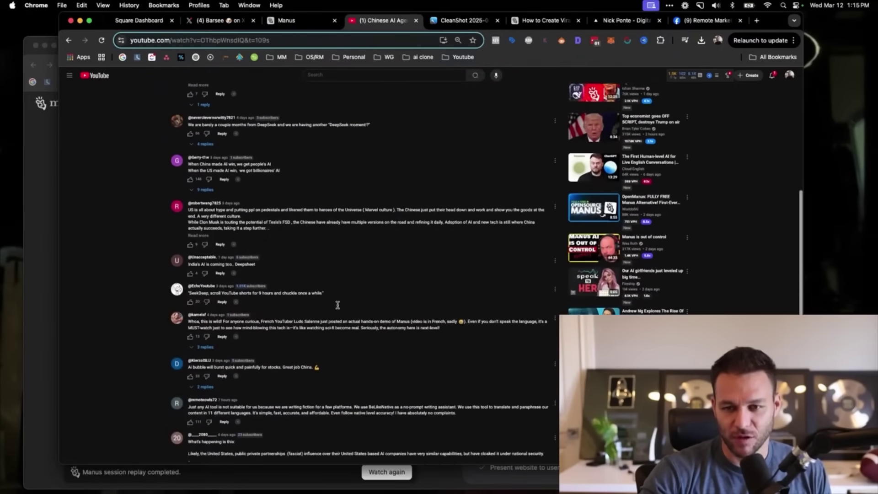
{"action": "key", "text": "super+equal"}
{"action": "key", "text": "super+equal"}
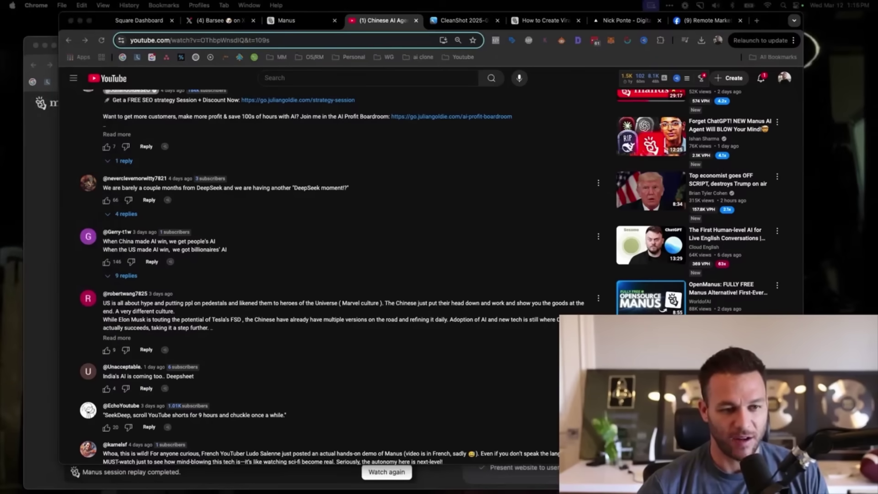
{"action": "scroll", "coordinate": [245, 250], "scroll_direction": "down", "scroll_amount": 2}
{"action": "scroll", "coordinate": [246, 249], "scroll_direction": "down", "scroll_amount": 6}
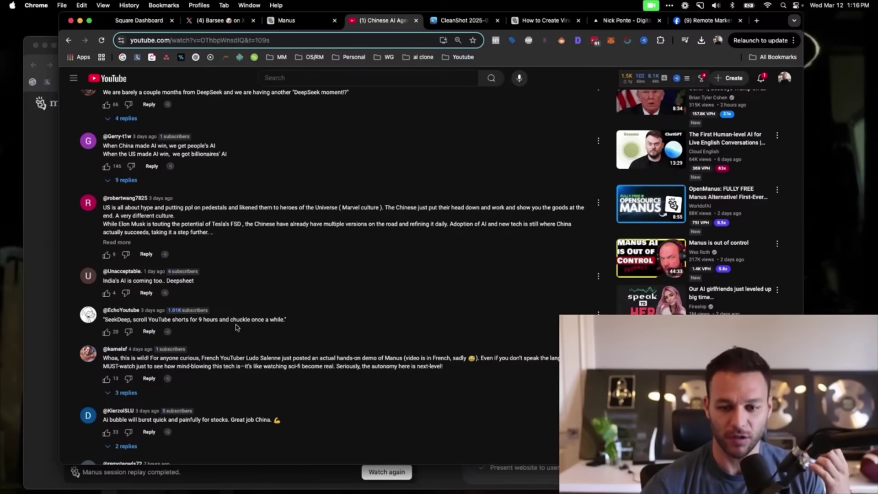
{"action": "scroll", "coordinate": [235, 327], "scroll_direction": "down", "scroll_amount": 3}
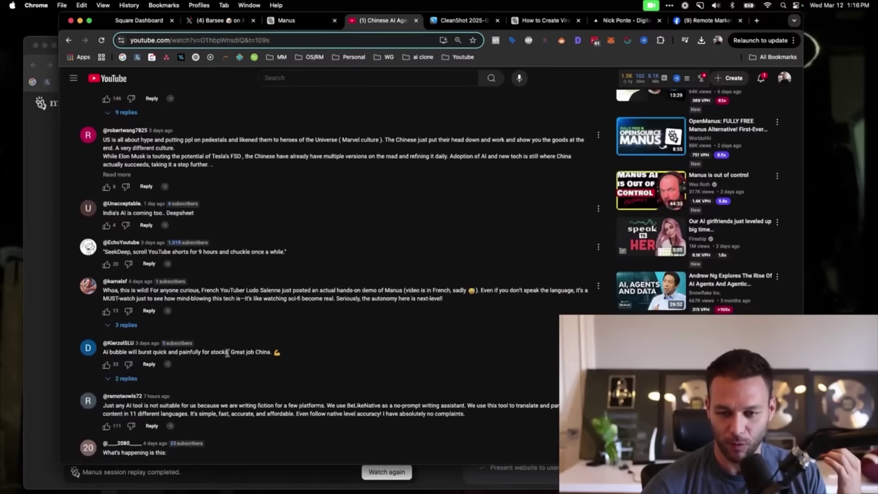
{"action": "scroll", "coordinate": [257, 359], "scroll_direction": "down", "scroll_amount": 5}
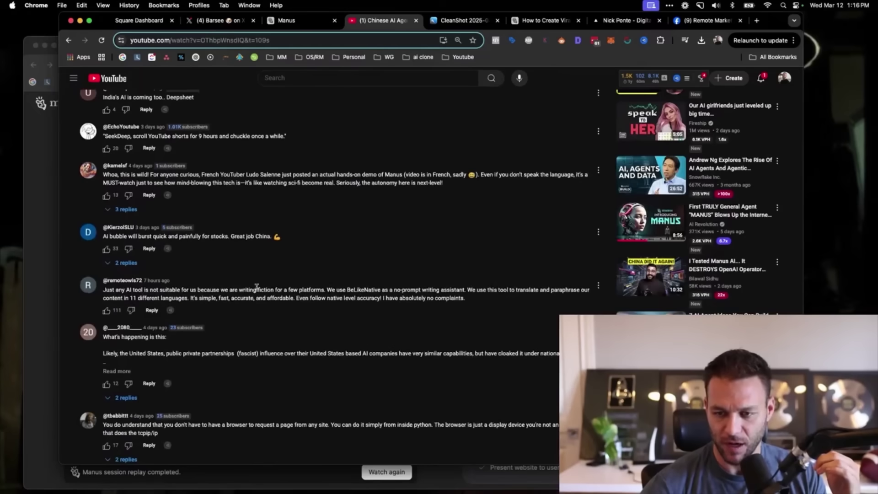
{"action": "scroll", "coordinate": [419, 323], "scroll_direction": "down", "scroll_amount": 10}
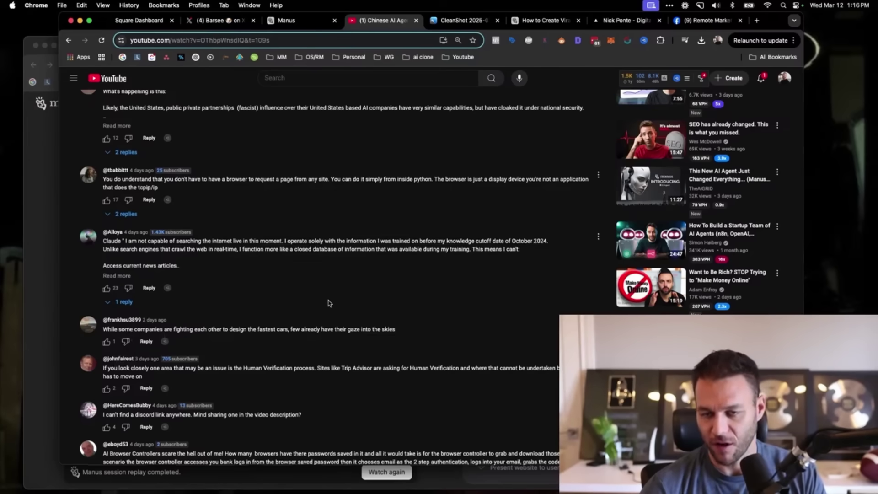
{"action": "scroll", "coordinate": [333, 304], "scroll_direction": "up", "scroll_amount": 15}
{"action": "scroll", "coordinate": [330, 303], "scroll_direction": "down", "scroll_amount": 3}
{"action": "scroll", "coordinate": [328, 302], "scroll_direction": "down", "scroll_amount": 3}
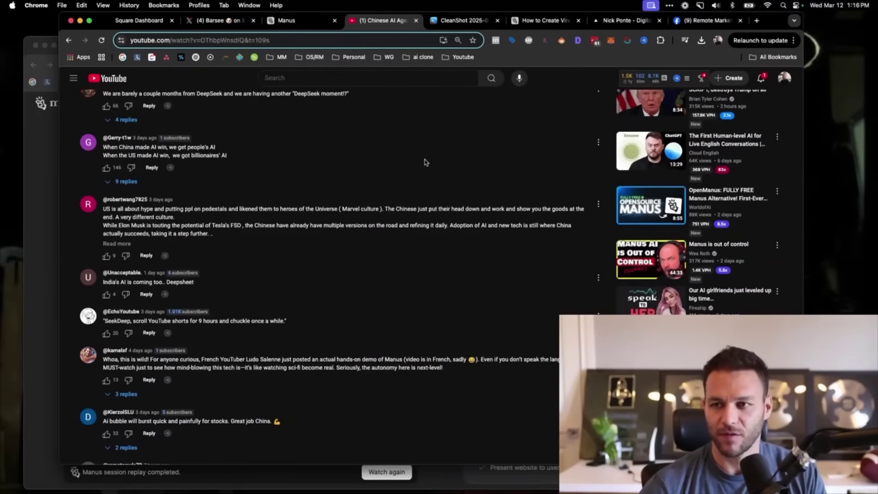
- Open the manus.im/app start page via Get Started, then go back to the homepage
{"action": "left_click", "coordinate": [299, 25]}
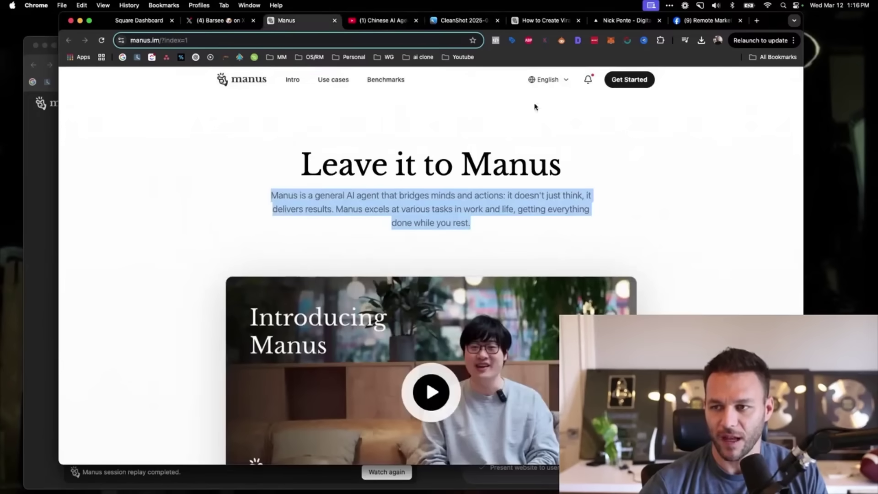
{"action": "left_click", "coordinate": [635, 85]}
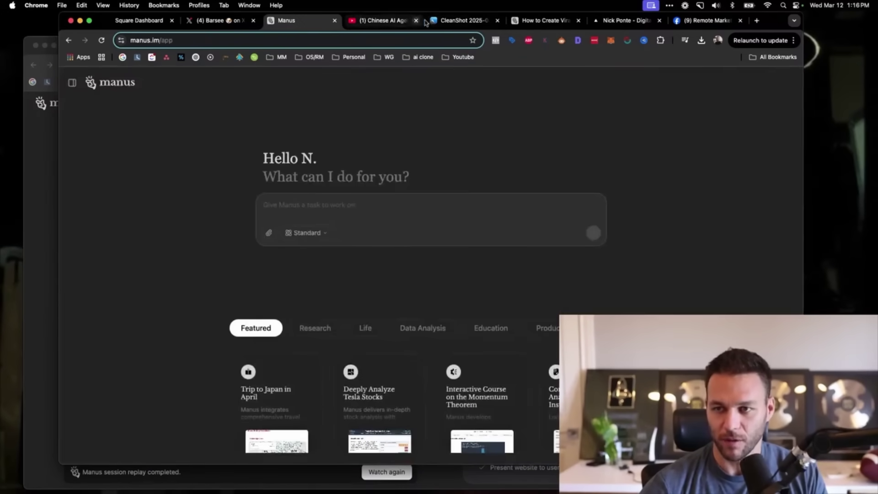
{"action": "key", "text": "super+bracketleft"}
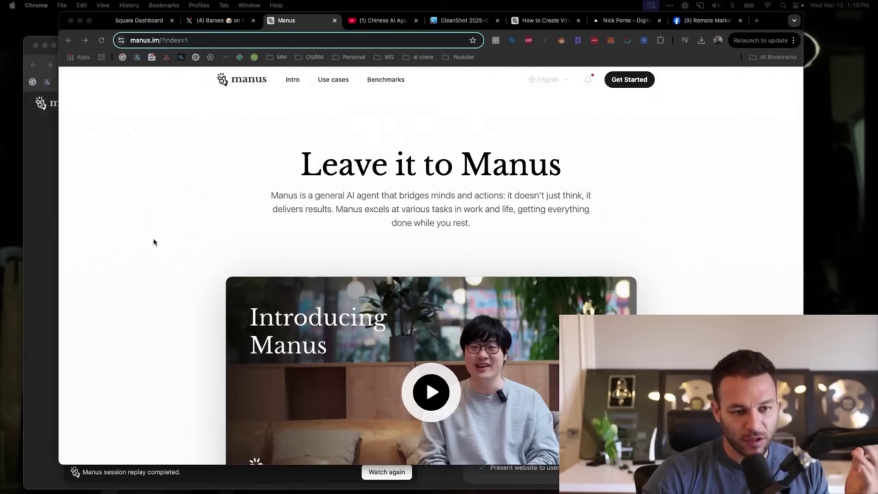
- Scroll down the 'How to Create Viral YouTube Videos' session
{"action": "scroll", "coordinate": [153, 241], "scroll_direction": "down", "scroll_amount": 2}
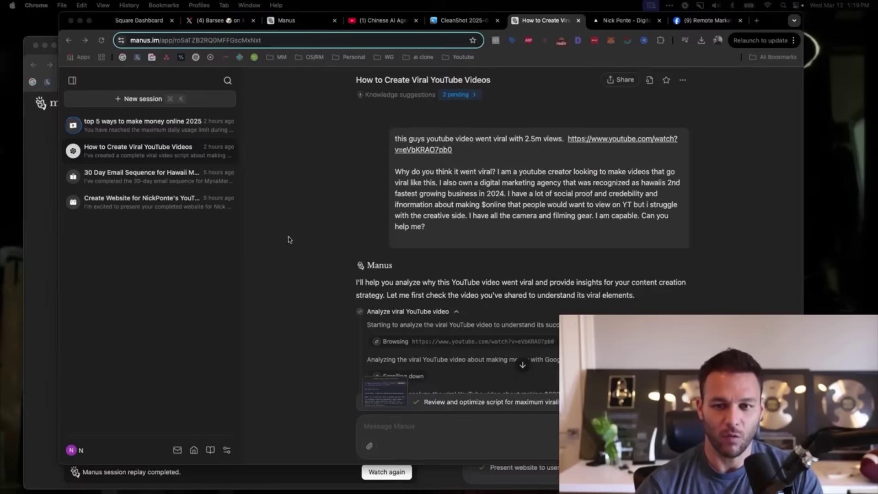
- Open the channel-website session, highlight its prompt and reply, then view the Nick Ponte site
{"action": "left_click", "coordinate": [146, 205]}
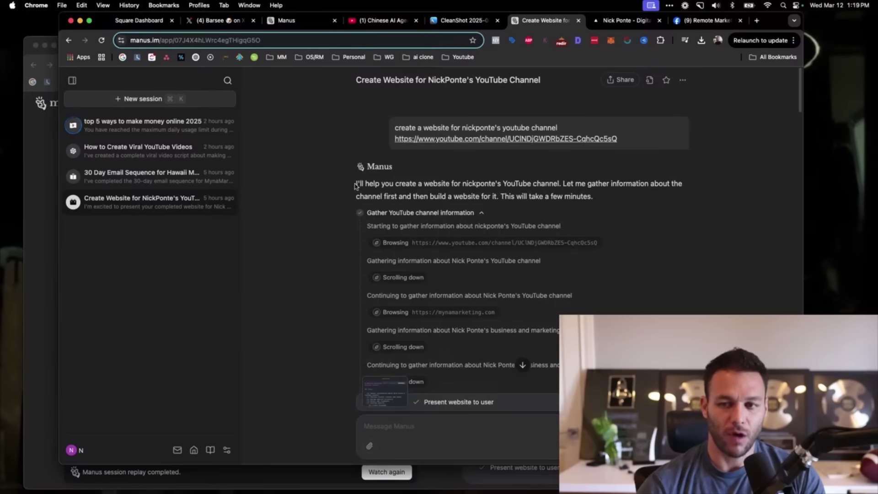
{"action": "left_click_drag", "start_coordinate": [357, 184], "coordinate": [619, 193]}
{"action": "left_click_drag", "start_coordinate": [401, 128], "coordinate": [630, 138]}
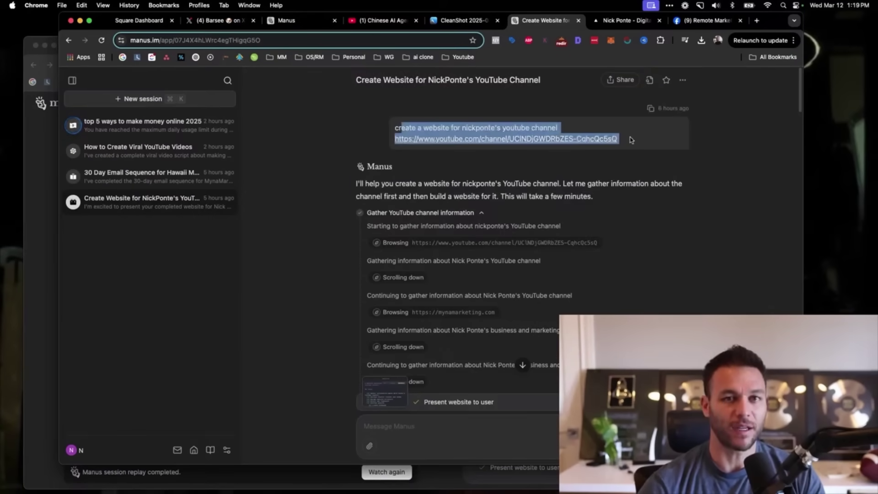
{"action": "left_click", "coordinate": [627, 20]}
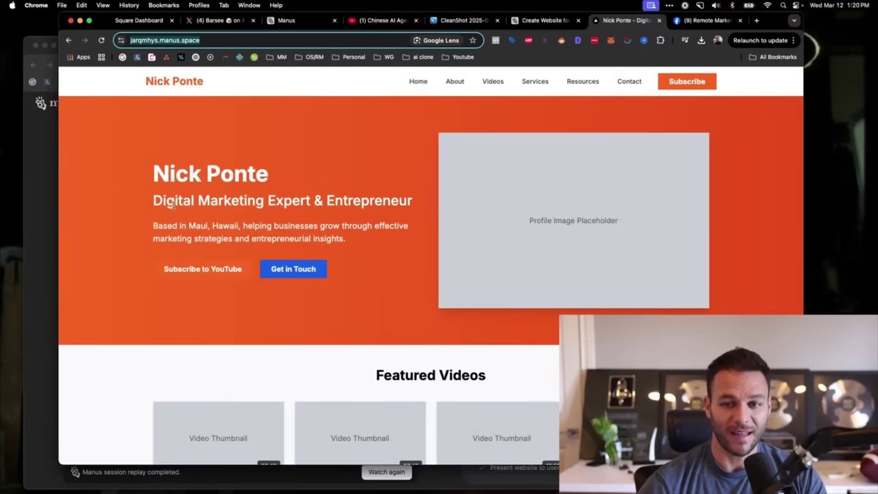
- Scroll through the Nick Ponte website from the hero section down toward the testimonials
{"action": "scroll", "coordinate": [225, 209], "scroll_direction": "down", "scroll_amount": 2}
{"action": "scroll", "coordinate": [225, 209], "scroll_direction": "down", "scroll_amount": 4}
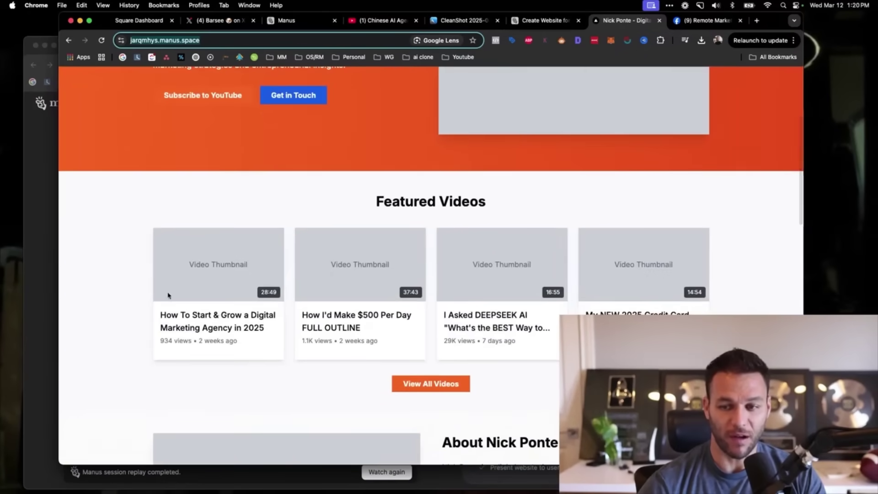
{"action": "scroll", "coordinate": [424, 313], "scroll_direction": "down", "scroll_amount": 4}
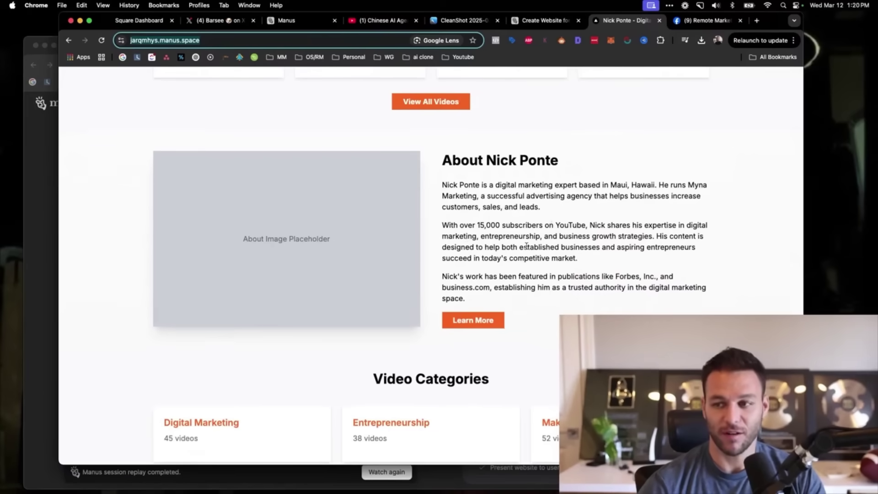
{"action": "scroll", "coordinate": [527, 246], "scroll_direction": "down", "scroll_amount": 3}
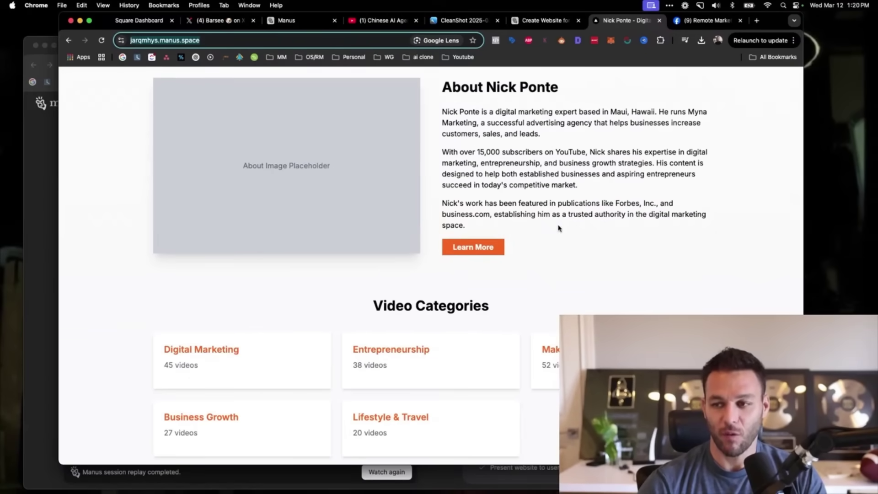
{"action": "scroll", "coordinate": [558, 229], "scroll_direction": "down", "scroll_amount": 3}
{"action": "left_click_drag", "start_coordinate": [484, 131], "coordinate": [329, 209]}
{"action": "scroll", "coordinate": [479, 224], "scroll_direction": "down", "scroll_amount": 3}
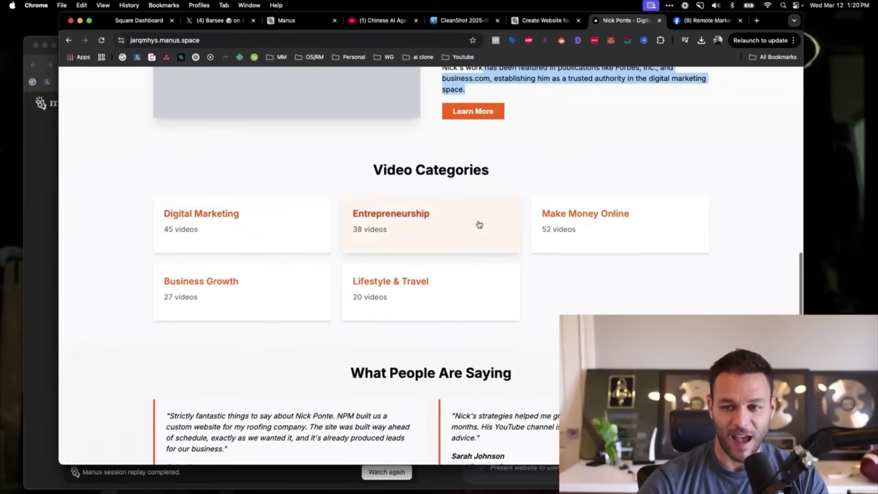
{"action": "scroll", "coordinate": [479, 224], "scroll_direction": "down", "scroll_amount": 2}
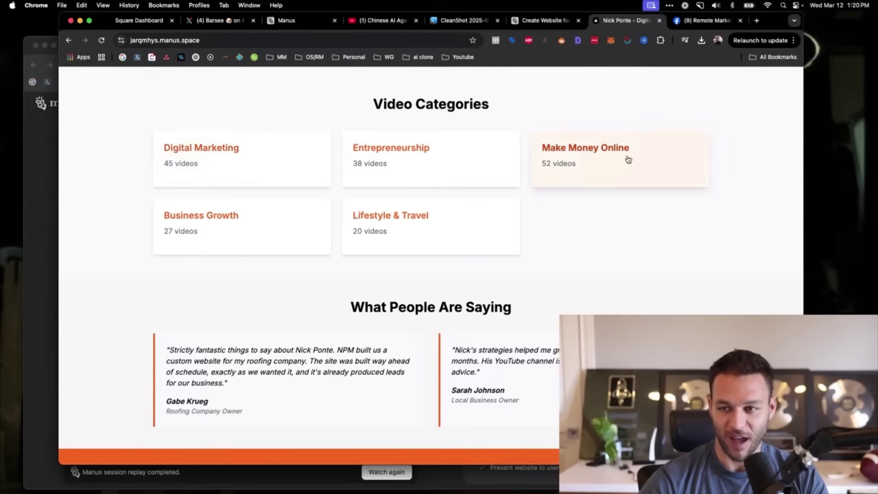
{"action": "scroll", "coordinate": [430, 220], "scroll_direction": "down", "scroll_amount": 5}
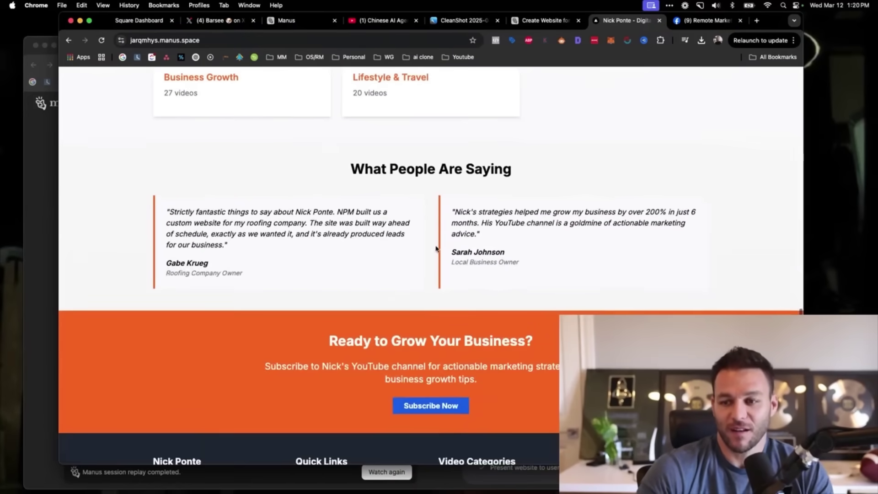
- Highlight the first testimonial, scroll back up, and return to the website-building session
{"action": "left_click_drag", "start_coordinate": [168, 211], "coordinate": [326, 249]}
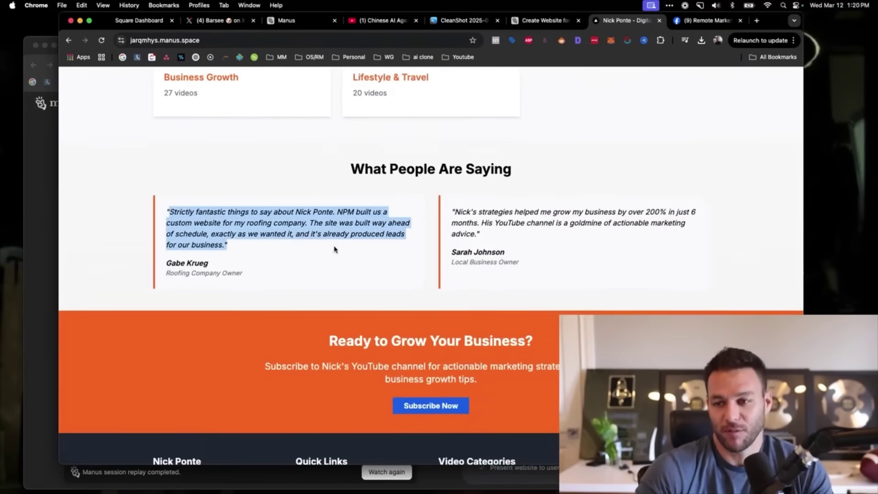
{"action": "left_click", "coordinate": [341, 248]}
{"action": "scroll", "coordinate": [346, 243], "scroll_direction": "down", "scroll_amount": 2}
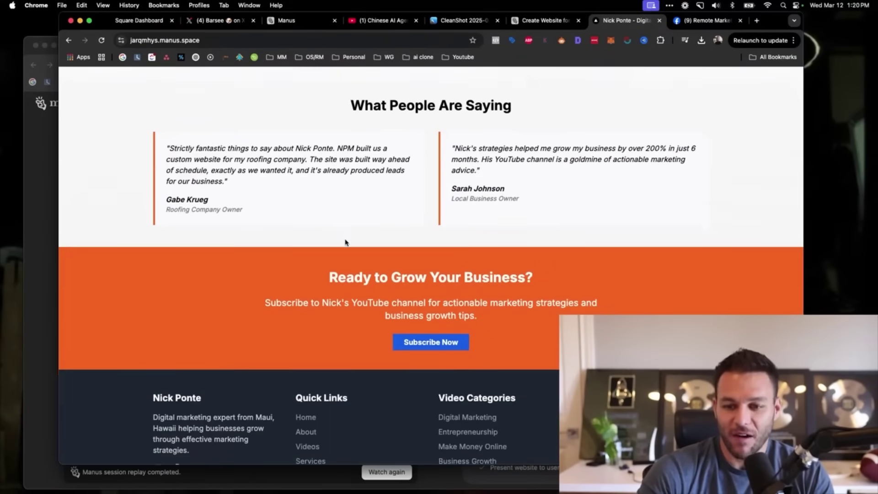
{"action": "scroll", "coordinate": [345, 243], "scroll_direction": "up", "scroll_amount": 15}
{"action": "scroll", "coordinate": [416, 251], "scroll_direction": "up", "scroll_amount": 4}
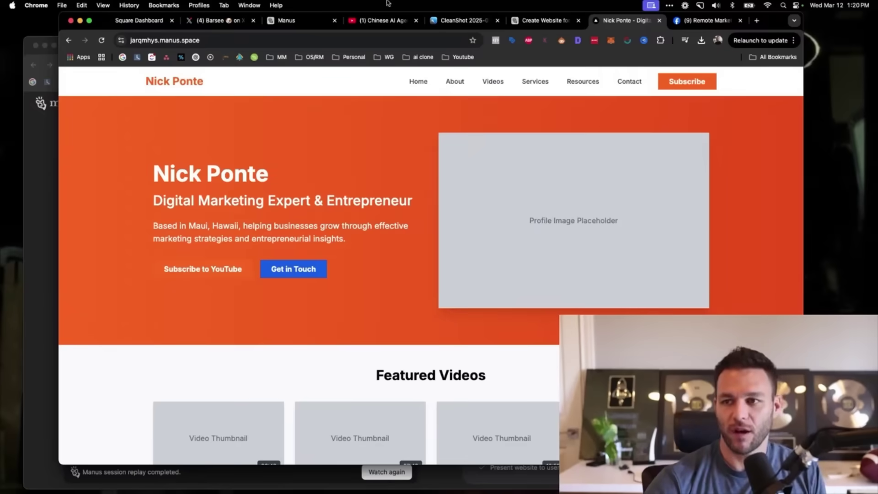
{"action": "left_click", "coordinate": [547, 25]}
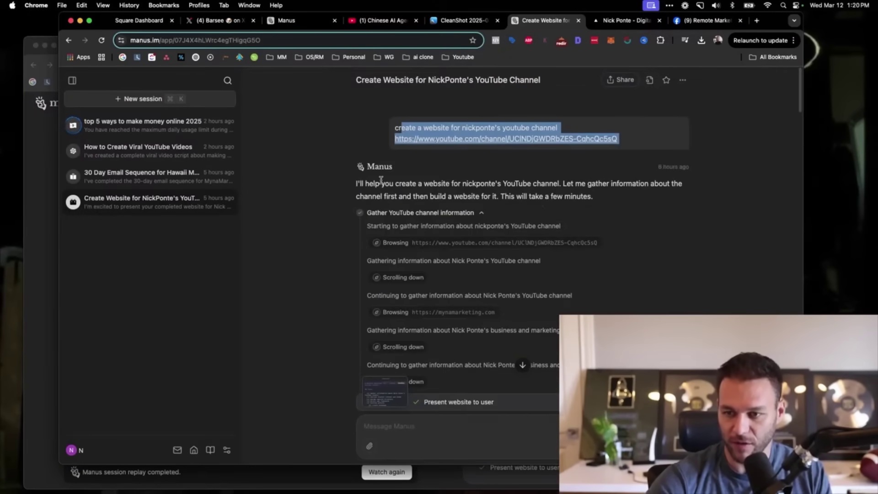
- Highlight Manus's first reply, open Manus's Computer view, and restart the replay
{"action": "left_click_drag", "start_coordinate": [357, 183], "coordinate": [619, 195]}
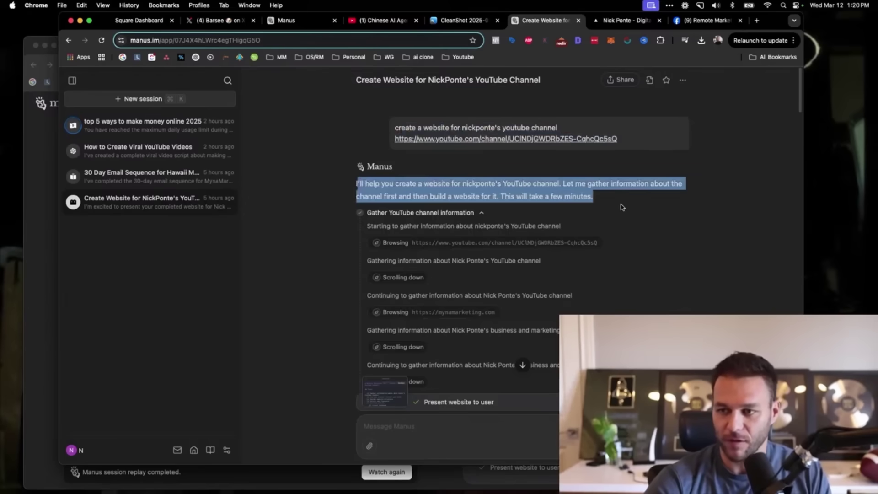
{"action": "left_click", "coordinate": [387, 397]}
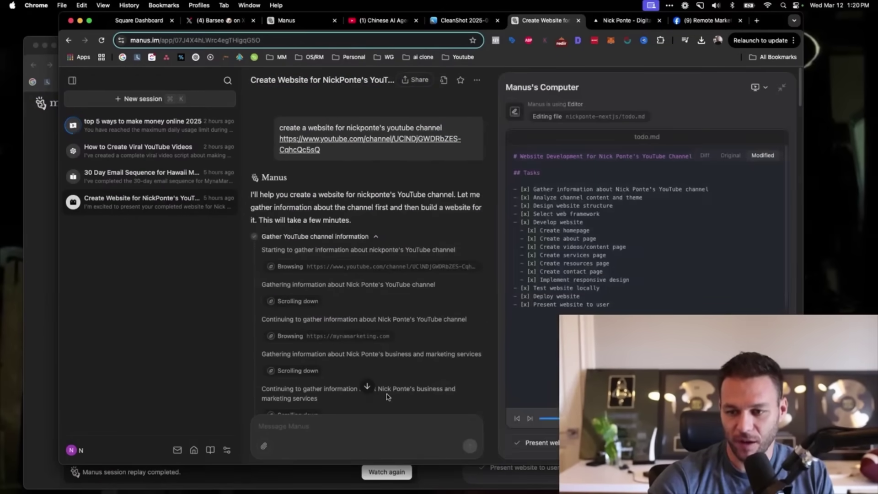
{"action": "left_click", "coordinate": [542, 418]}
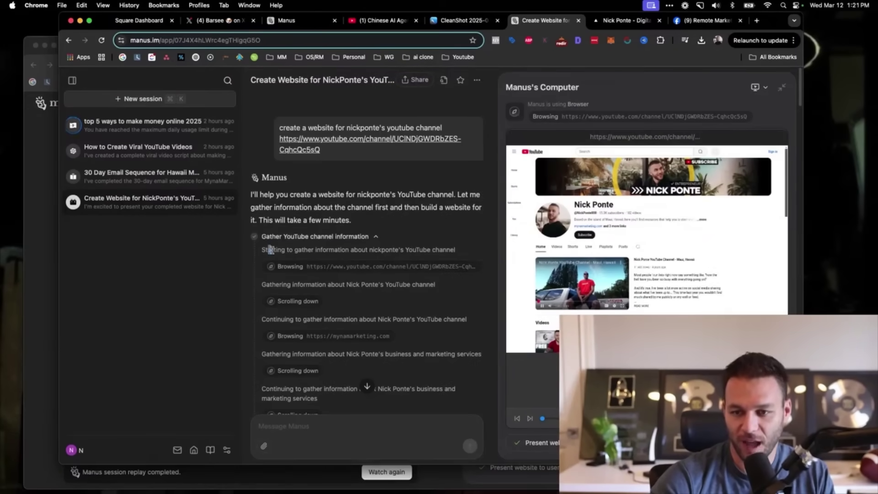
- Scroll through the information-gathering steps and advance the replay to the mynamarketing.com visit
{"action": "left_click_drag", "start_coordinate": [270, 249], "coordinate": [450, 267]}
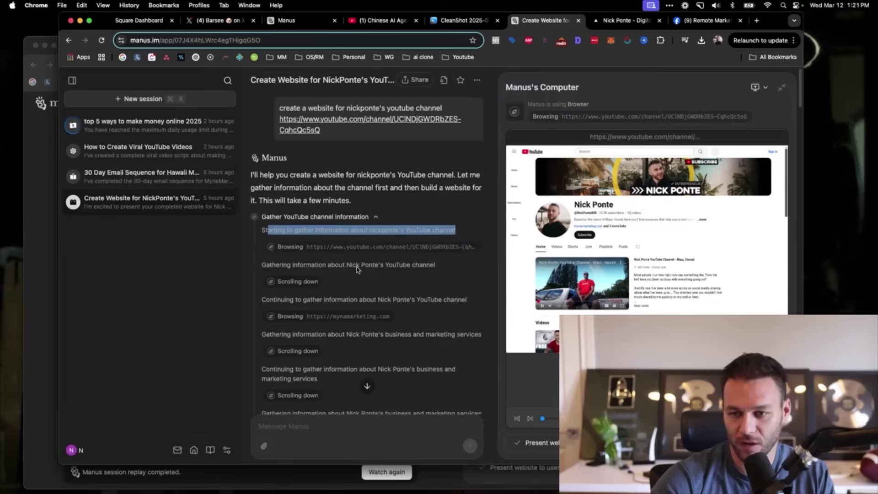
{"action": "scroll", "coordinate": [315, 216], "scroll_direction": "down", "scroll_amount": 2}
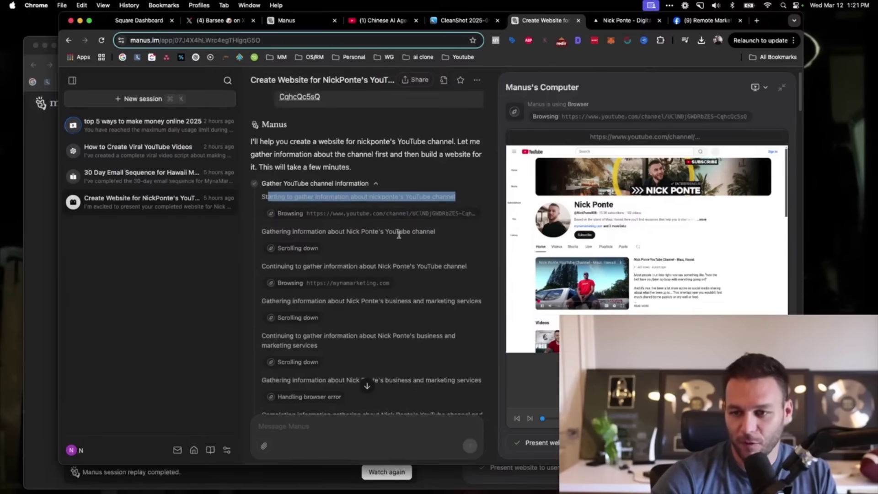
{"action": "scroll", "coordinate": [412, 238], "scroll_direction": "down", "scroll_amount": 4}
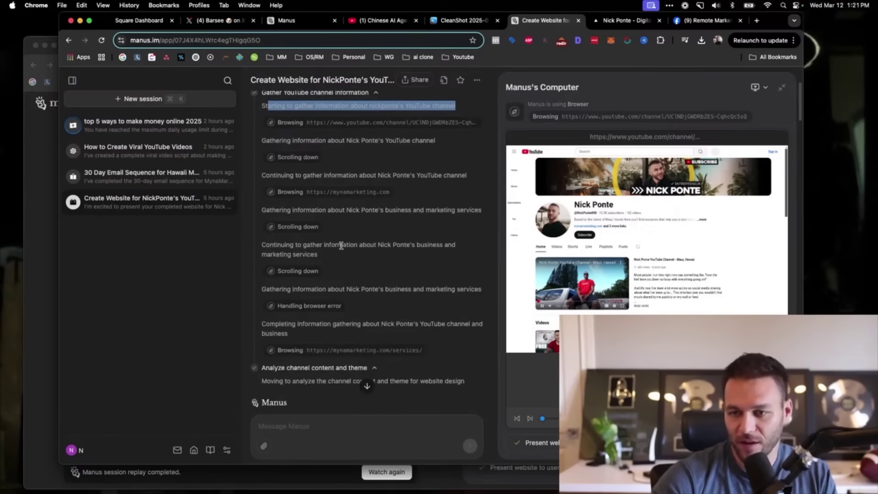
{"action": "scroll", "coordinate": [416, 204], "scroll_direction": "down", "scroll_amount": 2}
{"action": "scroll", "coordinate": [327, 215], "scroll_direction": "down", "scroll_amount": 2}
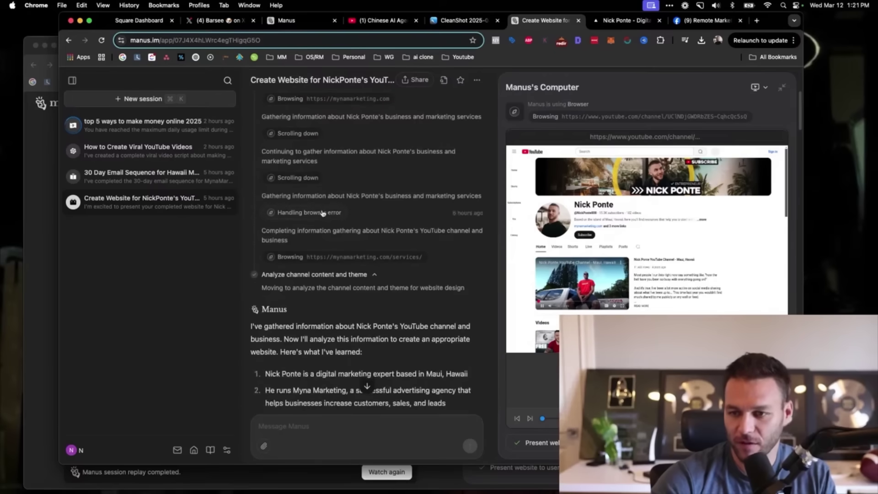
{"action": "left_click", "coordinate": [541, 419]}
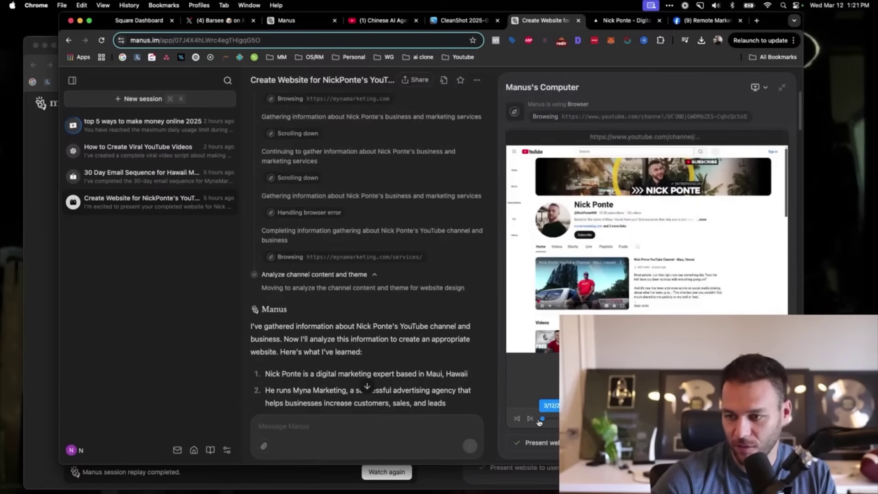
{"action": "left_click_drag", "start_coordinate": [540, 419], "coordinate": [543, 418]}
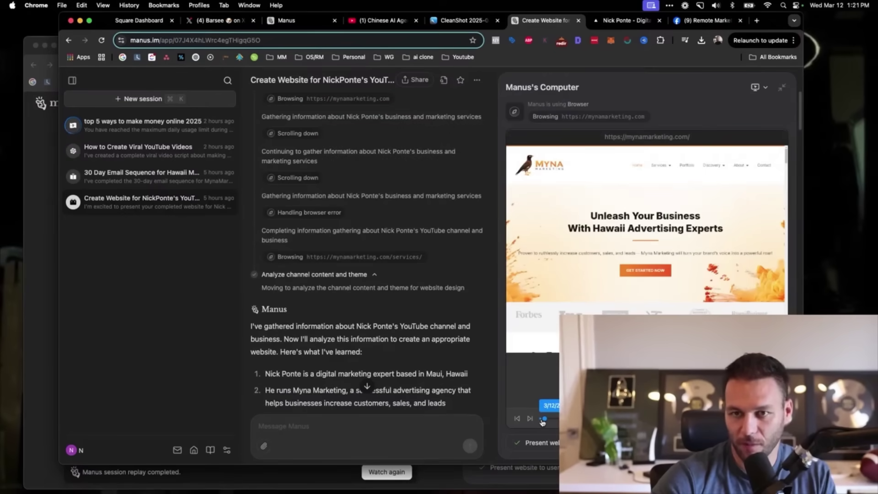
{"action": "left_click", "coordinate": [138, 20]}
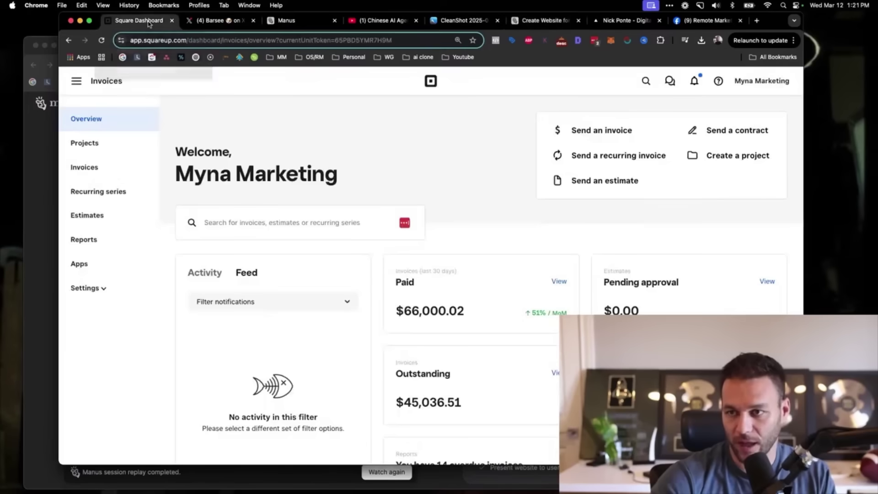
{"action": "left_click", "coordinate": [544, 21]}
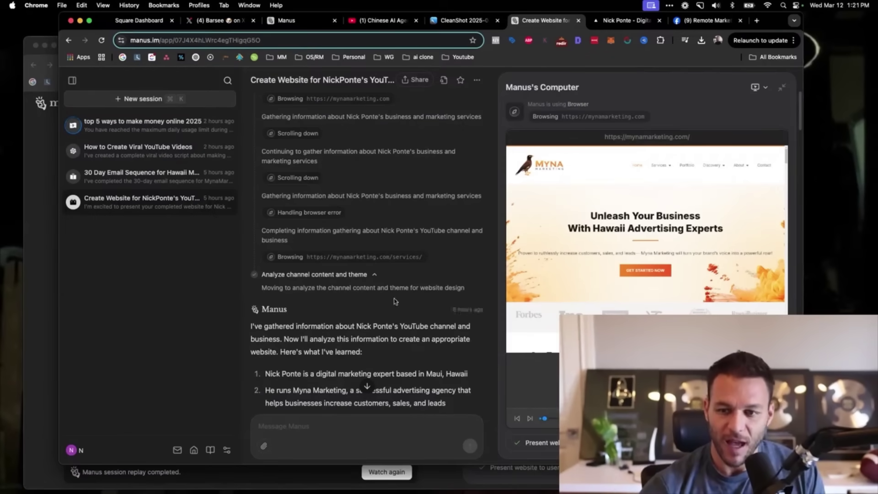
- Advance the Manus replay to the Next.js setup, scrub the X post's video to 0:08, and return
{"action": "left_click_drag", "start_coordinate": [544, 419], "coordinate": [558, 421]}
{"action": "left_click", "coordinate": [187, 21]}
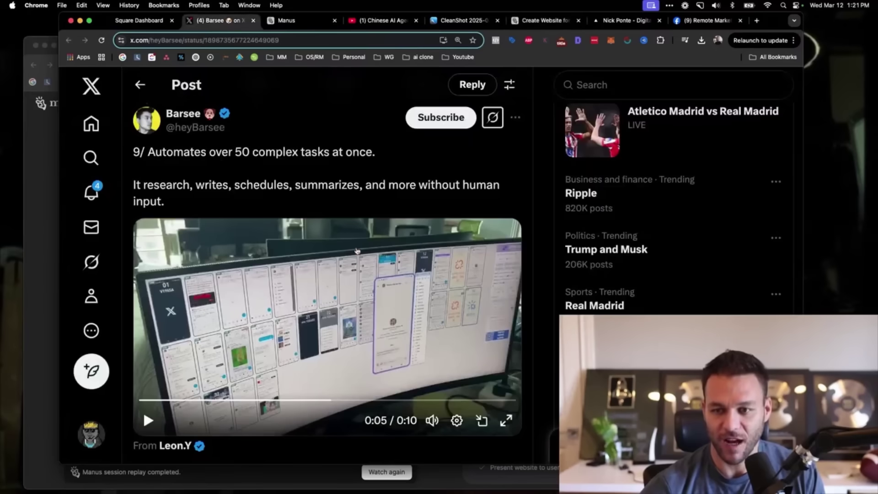
{"action": "left_click", "coordinate": [175, 401]}
{"action": "left_click_drag", "start_coordinate": [174, 401], "coordinate": [332, 399]}
{"action": "left_click", "coordinate": [530, 22]}
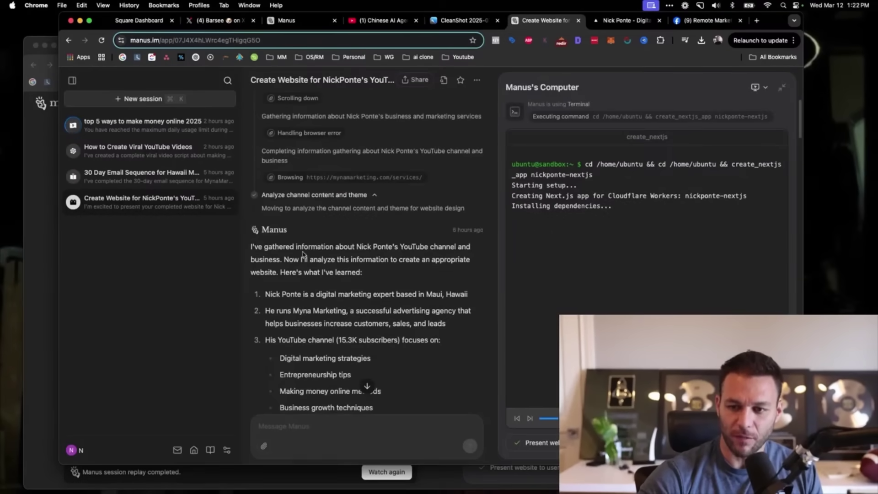
{"action": "left_click_drag", "start_coordinate": [267, 169], "coordinate": [373, 321]}
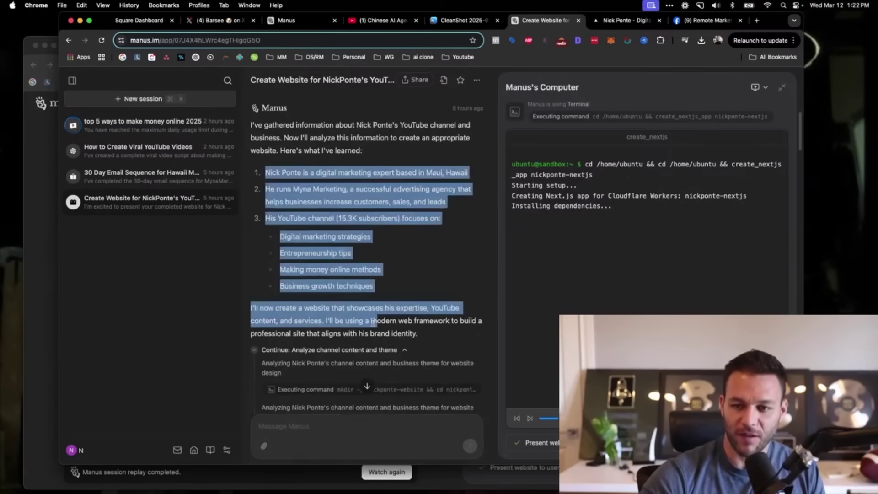
{"action": "left_click", "coordinate": [346, 218]}
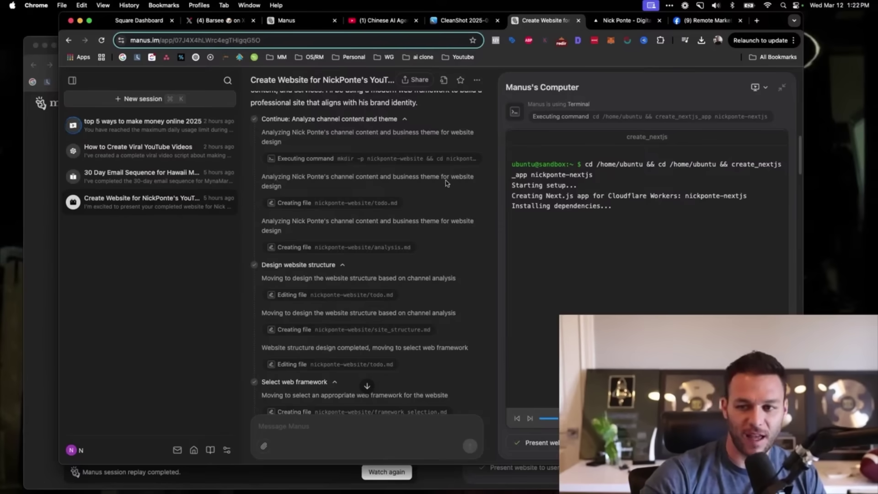
{"action": "scroll", "coordinate": [373, 188], "scroll_direction": "down", "scroll_amount": 6}
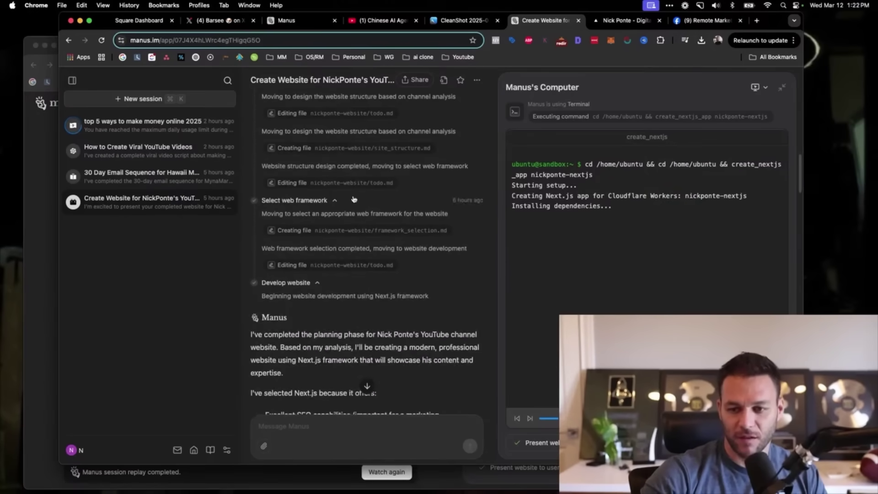
{"action": "scroll", "coordinate": [382, 219], "scroll_direction": "down", "scroll_amount": 3}
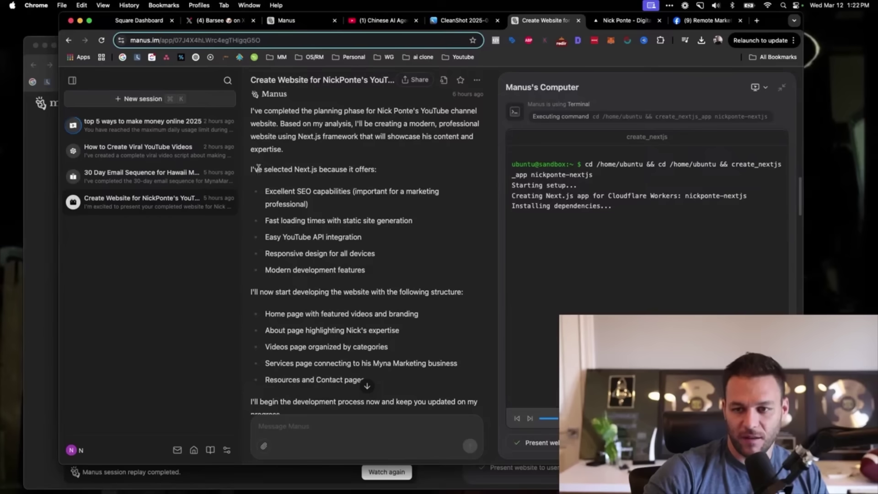
{"action": "left_click_drag", "start_coordinate": [260, 169], "coordinate": [343, 192]}
{"action": "scroll", "coordinate": [361, 203], "scroll_direction": "down", "scroll_amount": 8}
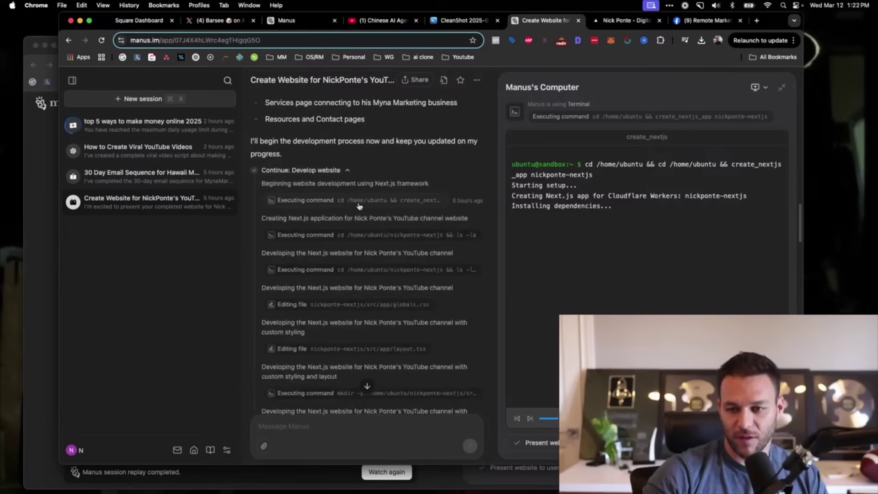
{"action": "scroll", "coordinate": [359, 206], "scroll_direction": "down", "scroll_amount": 15}
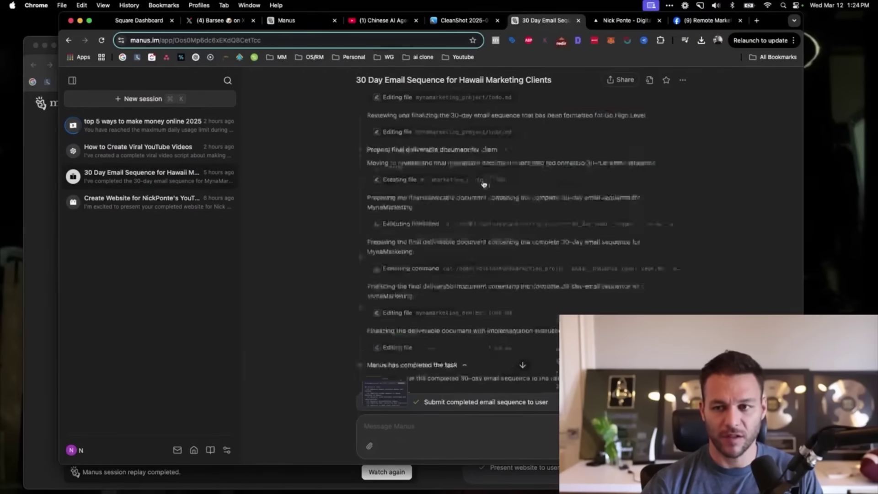
- Zoom the page in and highlight the 'go high level' part and the opening of the request
{"action": "scroll", "coordinate": [486, 183], "scroll_direction": "up", "scroll_amount": 10}
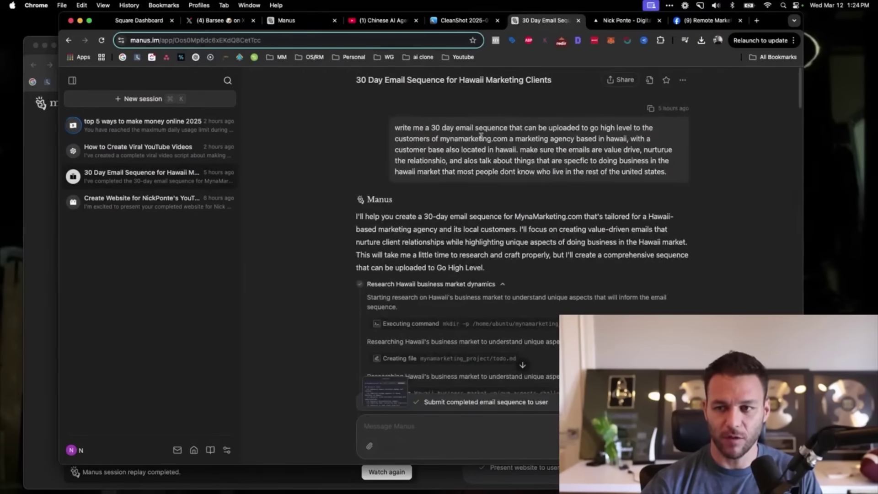
{"action": "key", "text": "super+equal"}
{"action": "key", "text": "super+equal"}
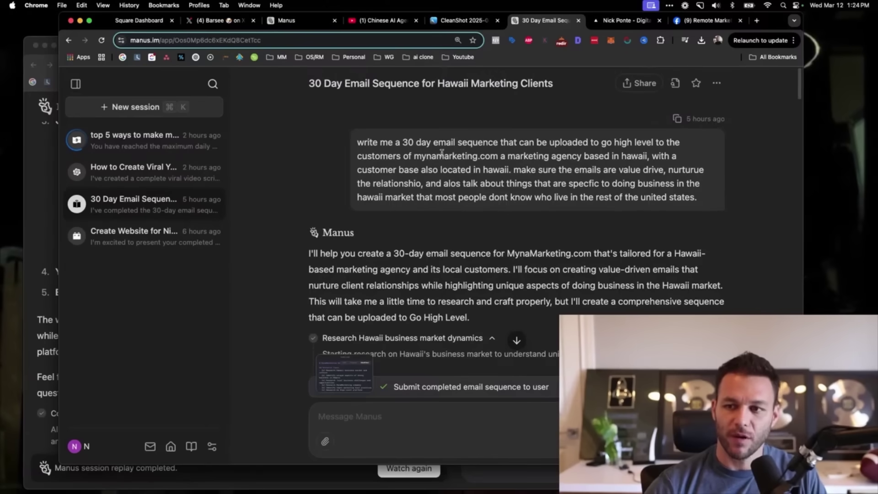
{"action": "left_click_drag", "start_coordinate": [589, 142], "coordinate": [668, 157]}
{"action": "left_click", "coordinate": [656, 164]}
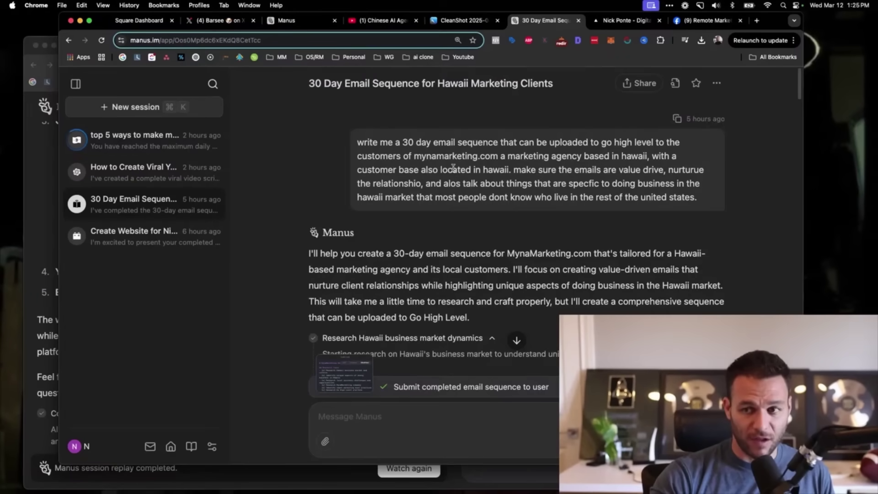
{"action": "left_click_drag", "start_coordinate": [358, 142], "coordinate": [619, 173]}
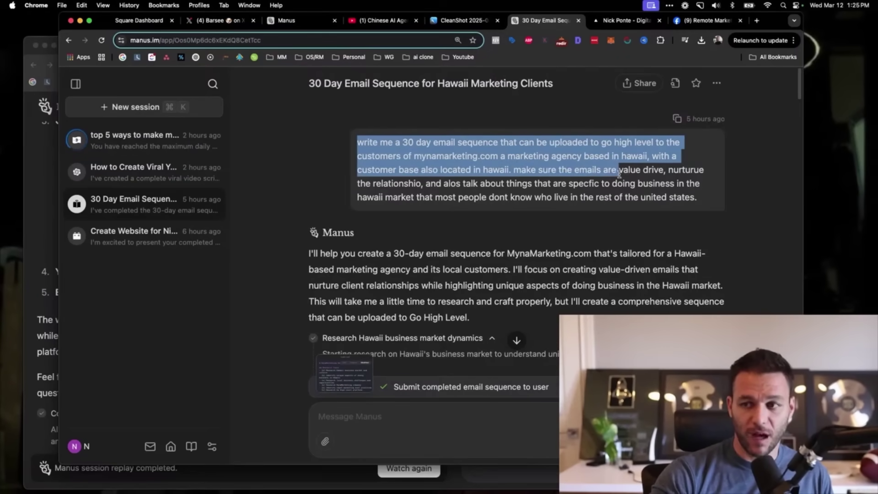
{"action": "left_click", "coordinate": [628, 142]}
- Highlight the mynamarketing.com mention and value-driven emails requirement, then scroll to Manus's reply
{"action": "left_click_drag", "start_coordinate": [419, 157], "coordinate": [514, 157]}
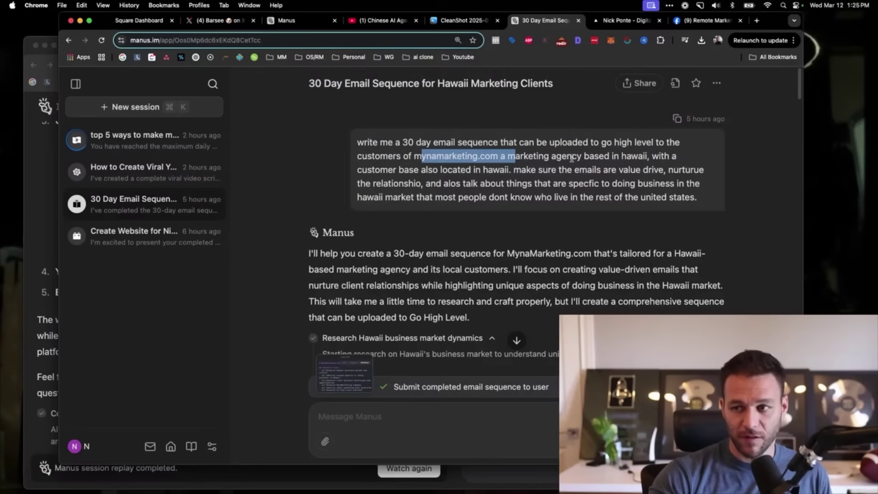
{"action": "left_click", "coordinate": [399, 173]}
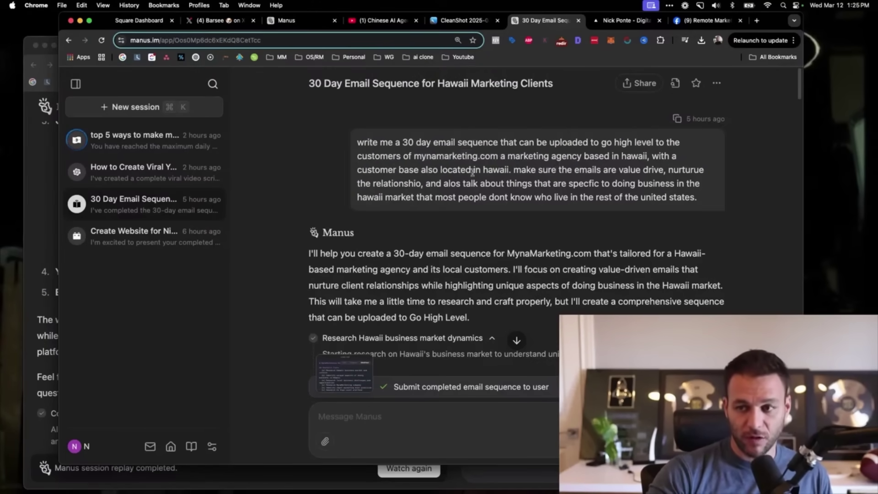
{"action": "left_click_drag", "start_coordinate": [520, 170], "coordinate": [680, 182]}
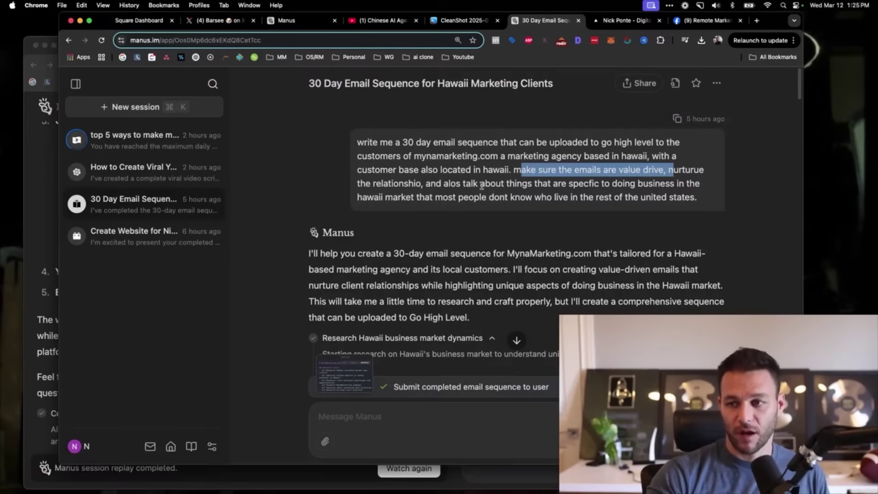
{"action": "scroll", "coordinate": [506, 176], "scroll_direction": "down", "scroll_amount": 1}
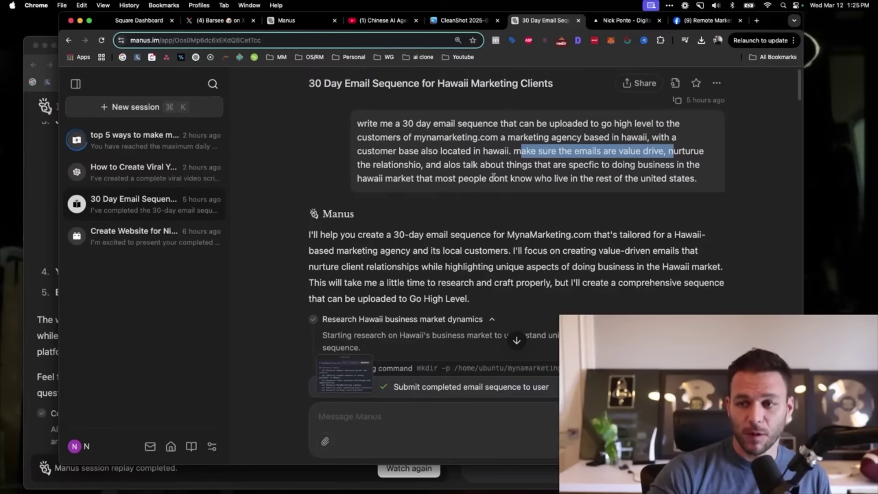
{"action": "scroll", "coordinate": [455, 151], "scroll_direction": "down", "scroll_amount": 5}
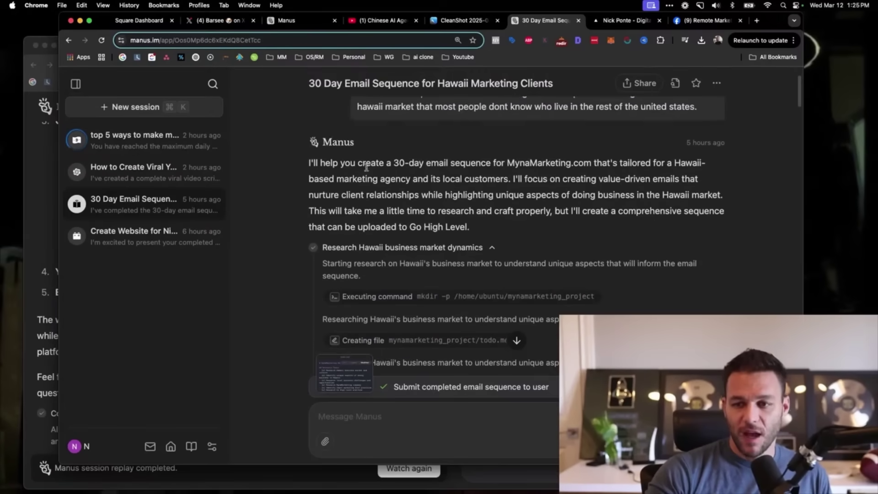
- Open the agent's computer view and scroll its search results on Hawaii business challenges
{"action": "left_click", "coordinate": [350, 374]}
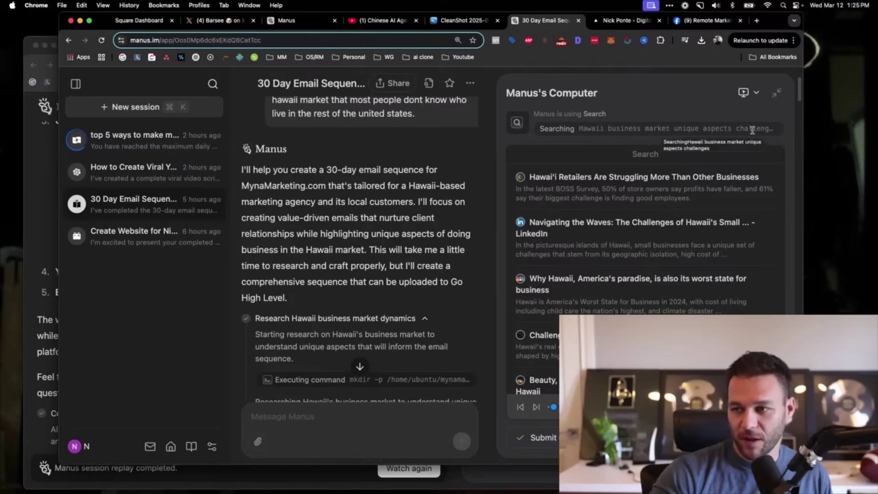
{"action": "scroll", "coordinate": [602, 261], "scroll_direction": "down", "scroll_amount": 5}
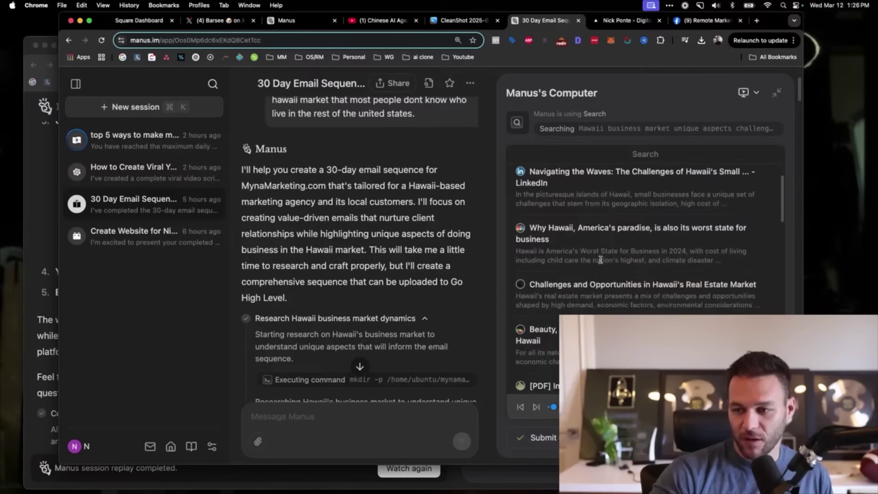
{"action": "scroll", "coordinate": [601, 261], "scroll_direction": "down", "scroll_amount": 8}
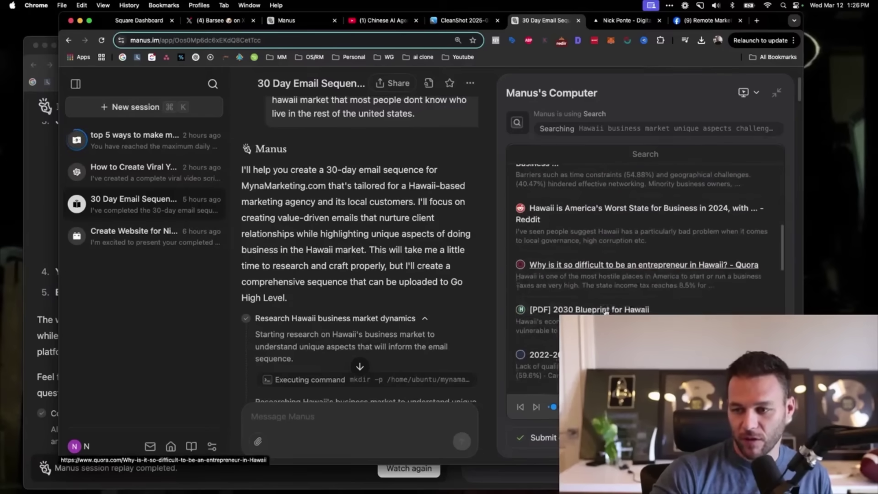
{"action": "scroll", "coordinate": [598, 298], "scroll_direction": "down", "scroll_amount": 6}
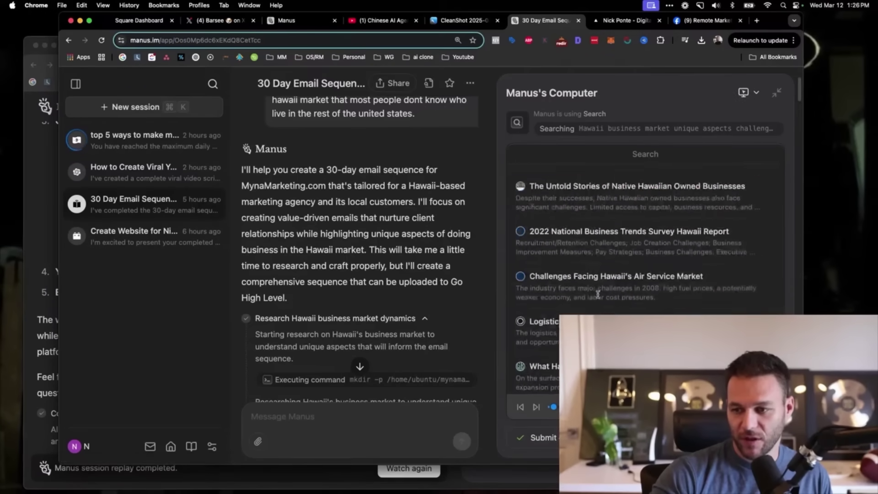
{"action": "scroll", "coordinate": [477, 259], "scroll_direction": "down", "scroll_amount": 8}
{"action": "scroll", "coordinate": [458, 247], "scroll_direction": "up", "scroll_amount": 15}
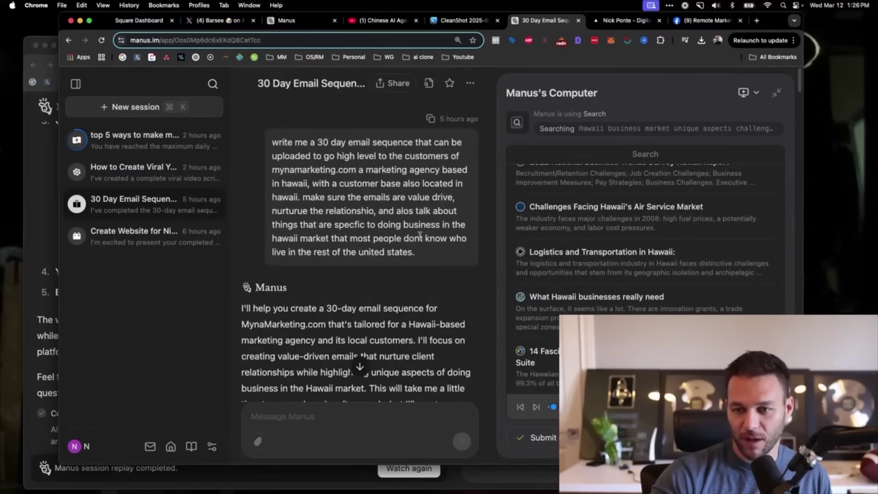
{"action": "scroll", "coordinate": [425, 232], "scroll_direction": "down", "scroll_amount": 5}
{"action": "scroll", "coordinate": [414, 235], "scroll_direction": "down", "scroll_amount": 15}
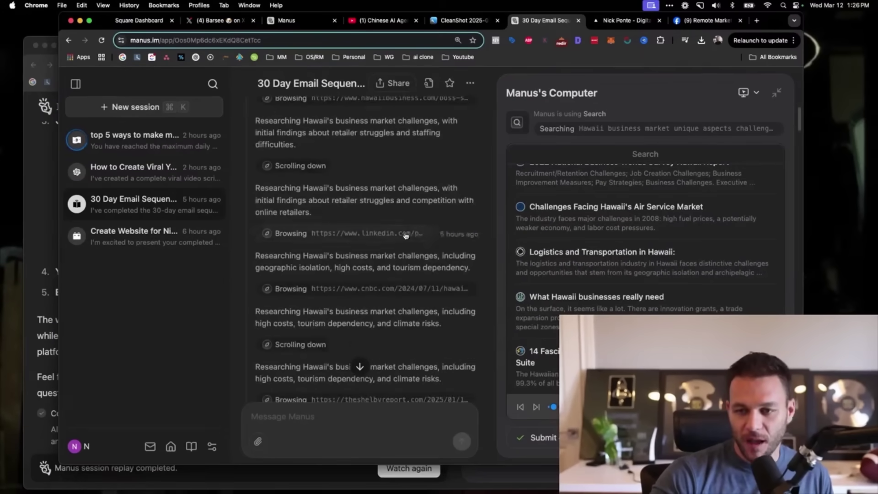
- Scroll the chat to Manus's closing reply outlining the four-stage 30-day progression and attached file
{"action": "scroll", "coordinate": [356, 258], "scroll_direction": "down", "scroll_amount": 15}
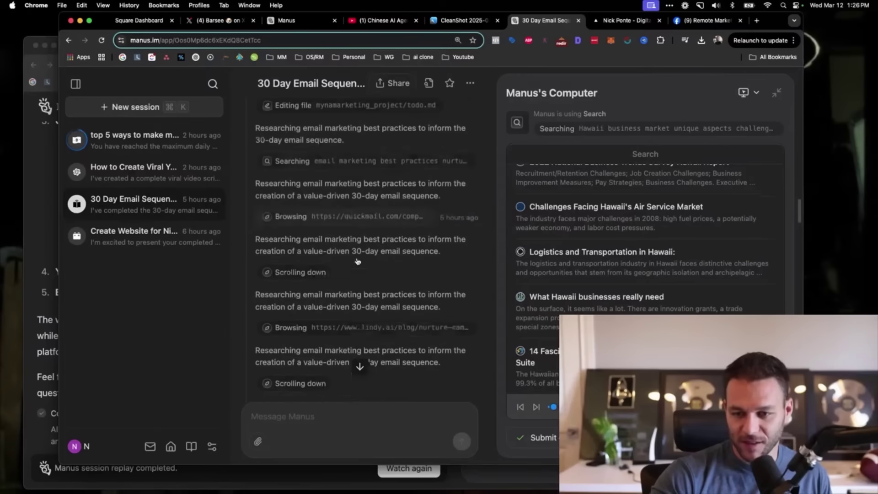
{"action": "scroll", "coordinate": [358, 256], "scroll_direction": "down", "scroll_amount": 5}
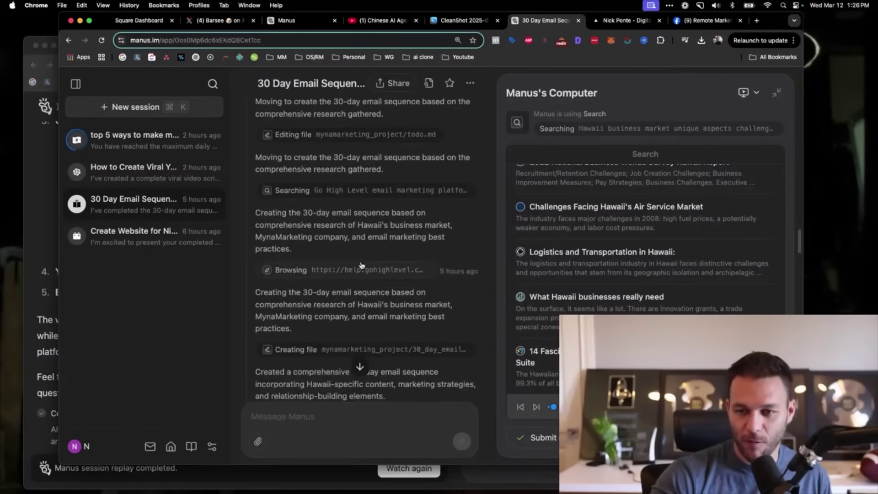
{"action": "scroll", "coordinate": [357, 246], "scroll_direction": "up", "scroll_amount": 3}
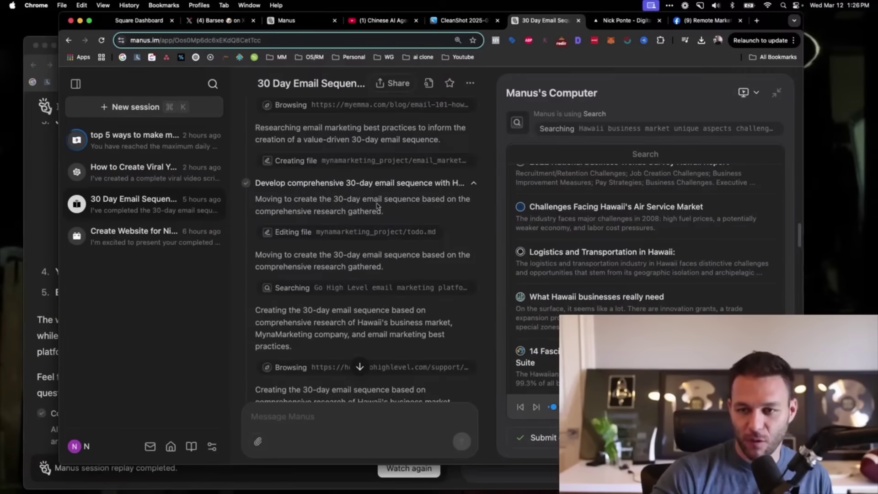
{"action": "scroll", "coordinate": [336, 197], "scroll_direction": "down", "scroll_amount": 10}
{"action": "scroll", "coordinate": [336, 197], "scroll_direction": "down", "scroll_amount": 5}
{"action": "scroll", "coordinate": [316, 205], "scroll_direction": "up", "scroll_amount": 6}
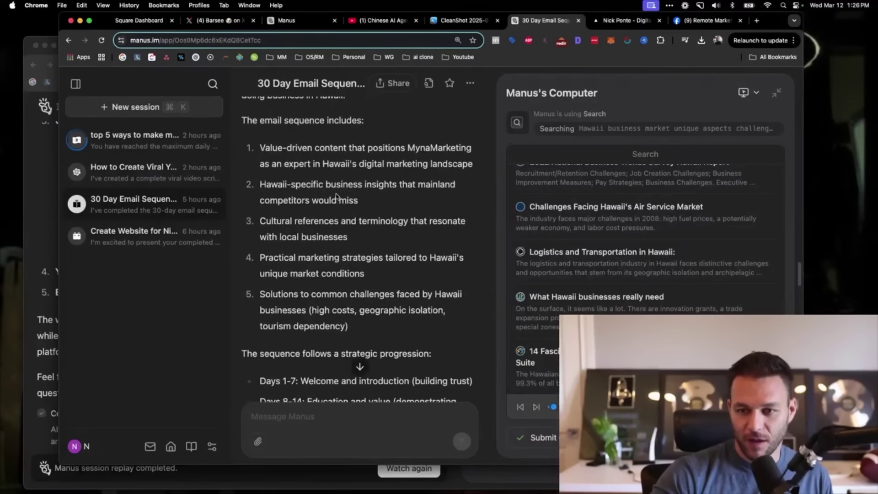
{"action": "scroll", "coordinate": [303, 211], "scroll_direction": "down", "scroll_amount": 1}
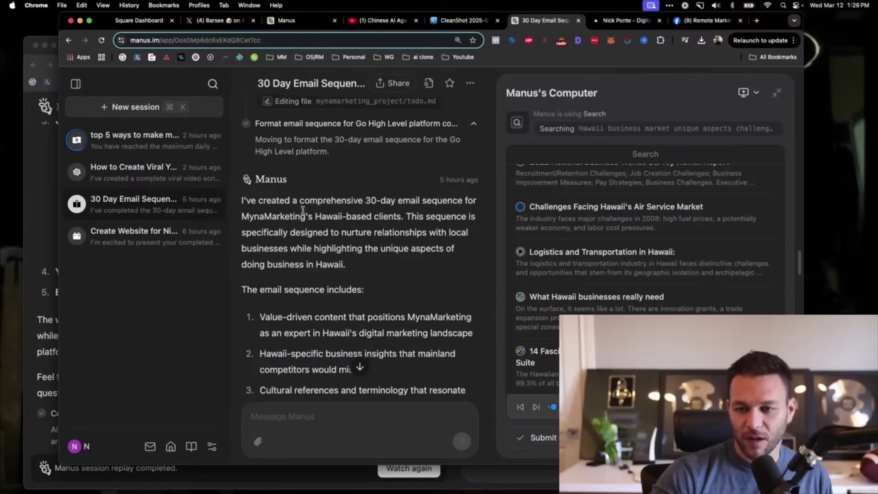
{"action": "scroll", "coordinate": [305, 212], "scroll_direction": "down", "scroll_amount": 5}
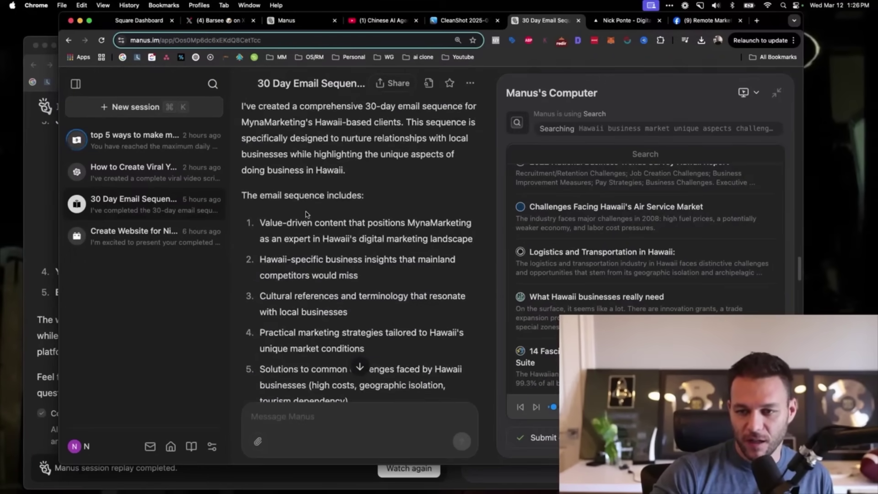
{"action": "scroll", "coordinate": [300, 238], "scroll_direction": "down", "scroll_amount": 2}
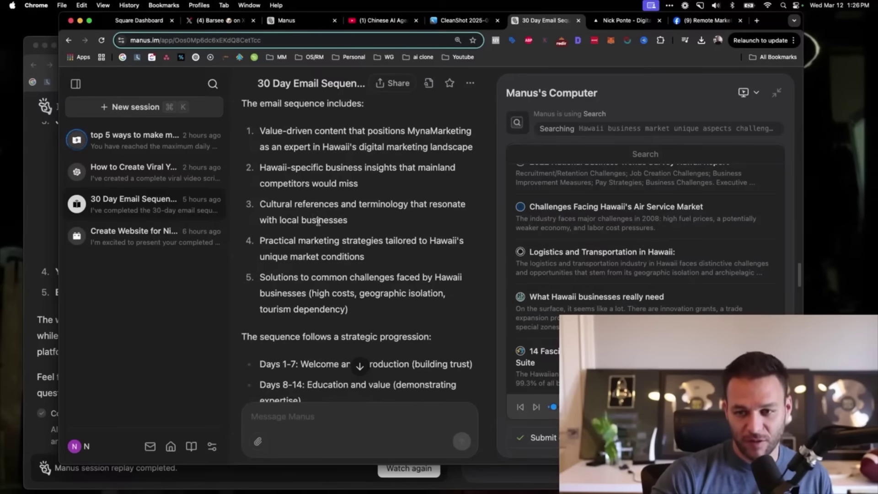
{"action": "scroll", "coordinate": [319, 222], "scroll_direction": "down", "scroll_amount": 1}
{"action": "scroll", "coordinate": [323, 188], "scroll_direction": "down", "scroll_amount": 1}
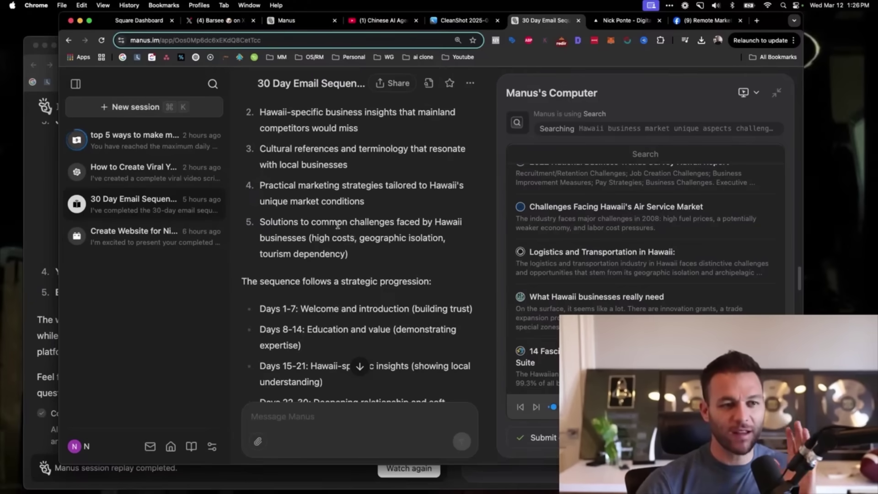
{"action": "scroll", "coordinate": [362, 233], "scroll_direction": "down", "scroll_amount": 3}
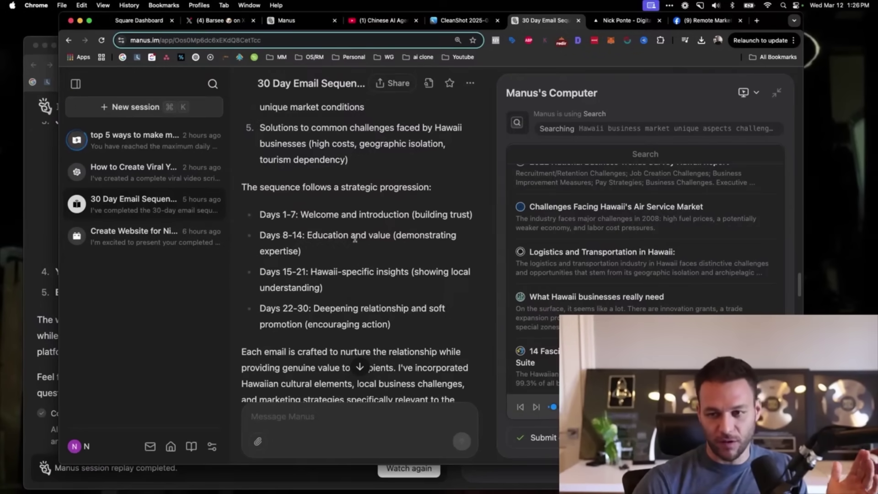
{"action": "scroll", "coordinate": [330, 233], "scroll_direction": "down", "scroll_amount": 2}
{"action": "scroll", "coordinate": [307, 231], "scroll_direction": "down", "scroll_amount": 6}
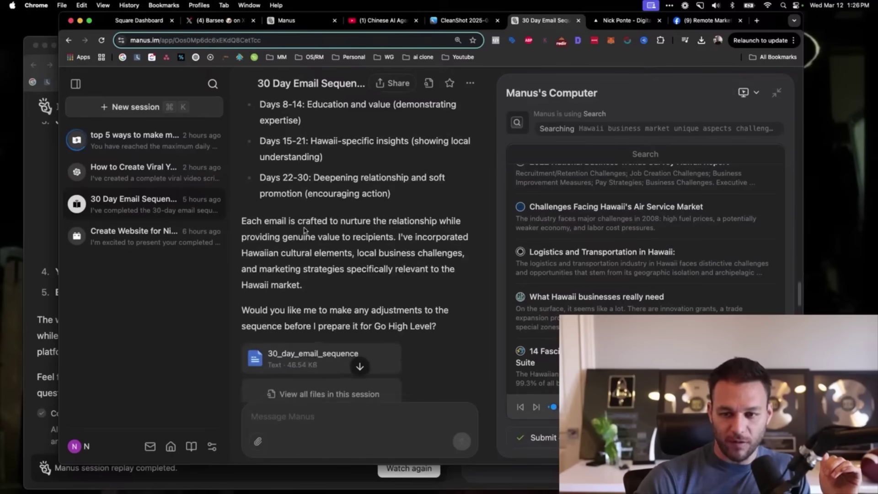
- Preview the 30_day_email_sequence file and highlight Email 1's 'Welcome and Aloha' subject line
{"action": "left_click", "coordinate": [332, 249]}
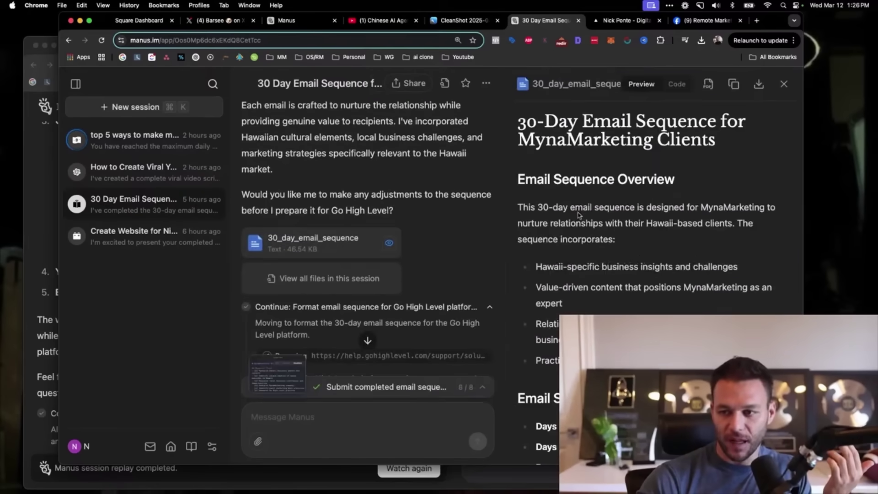
{"action": "scroll", "coordinate": [574, 192], "scroll_direction": "down", "scroll_amount": 5}
{"action": "scroll", "coordinate": [574, 192], "scroll_direction": "up", "scroll_amount": 1}
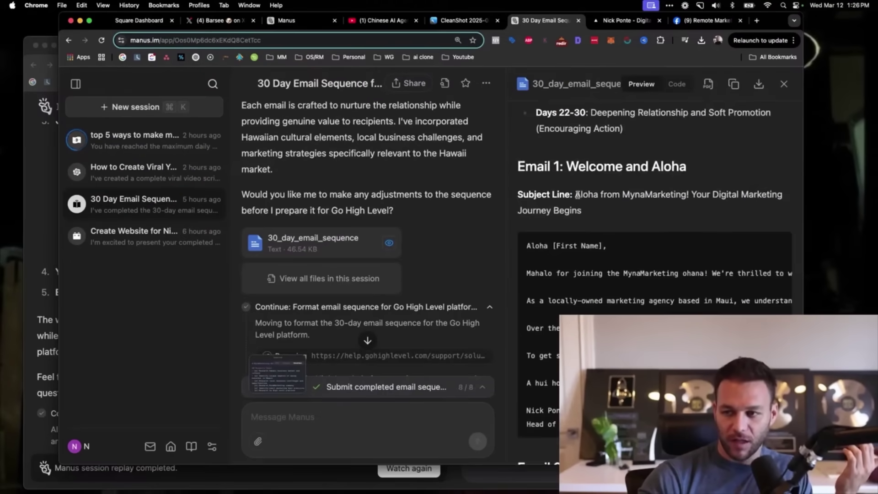
{"action": "left_click_drag", "start_coordinate": [575, 193], "coordinate": [646, 219]}
{"action": "left_click", "coordinate": [641, 215]}
- Highlight the 'A hui hou' sign-off at the end of Email 1
{"action": "scroll", "coordinate": [608, 208], "scroll_direction": "down", "scroll_amount": 3}
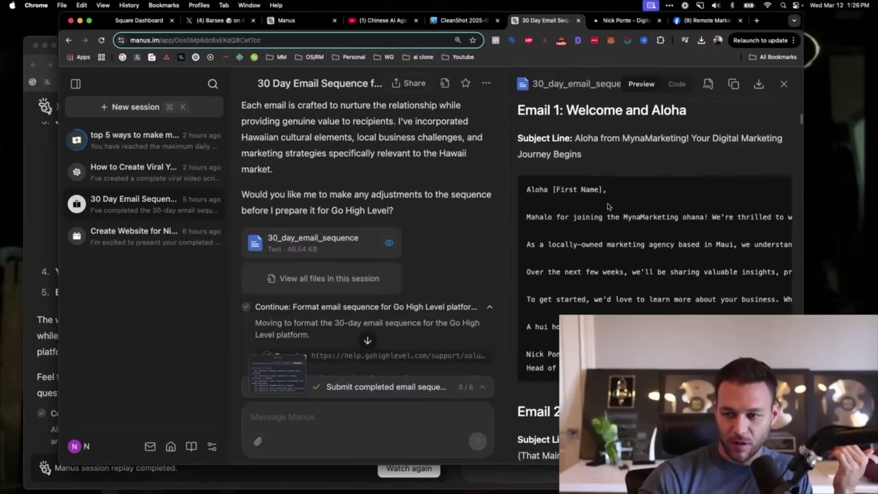
{"action": "left_click_drag", "start_coordinate": [530, 287], "coordinate": [664, 291]}
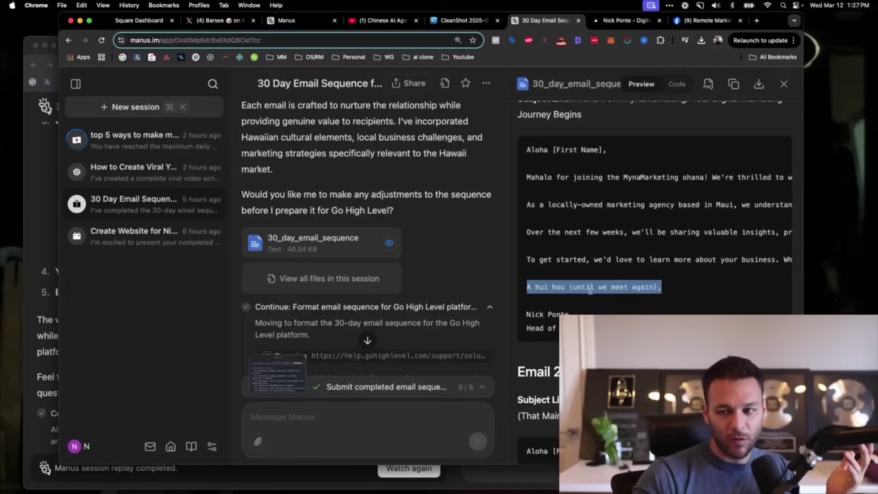
{"action": "left_click", "coordinate": [571, 293]}
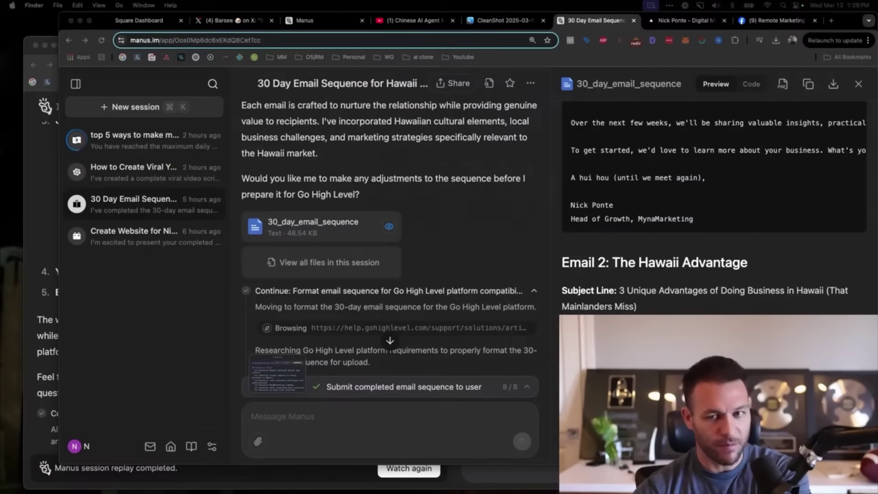
{"action": "left_click", "coordinate": [276, 373]}
{"action": "left_click_drag", "start_coordinate": [49, 135], "coordinate": [314, 236]}
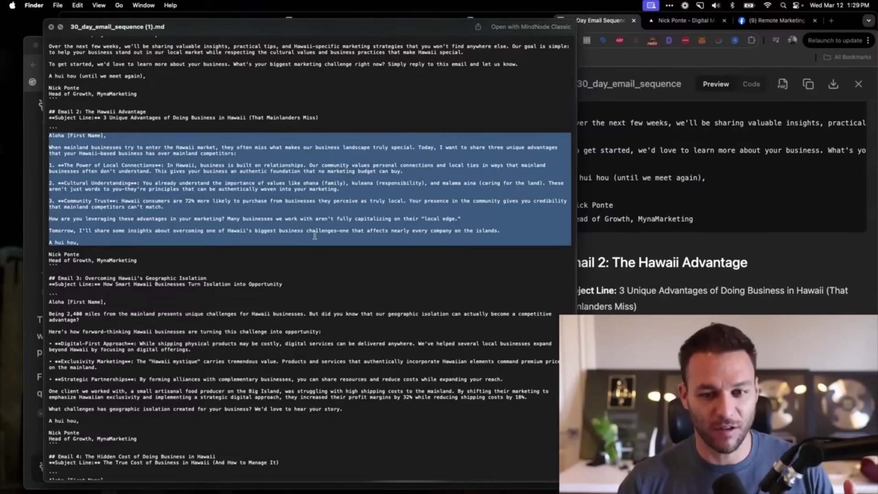
{"action": "left_click", "coordinate": [315, 236]}
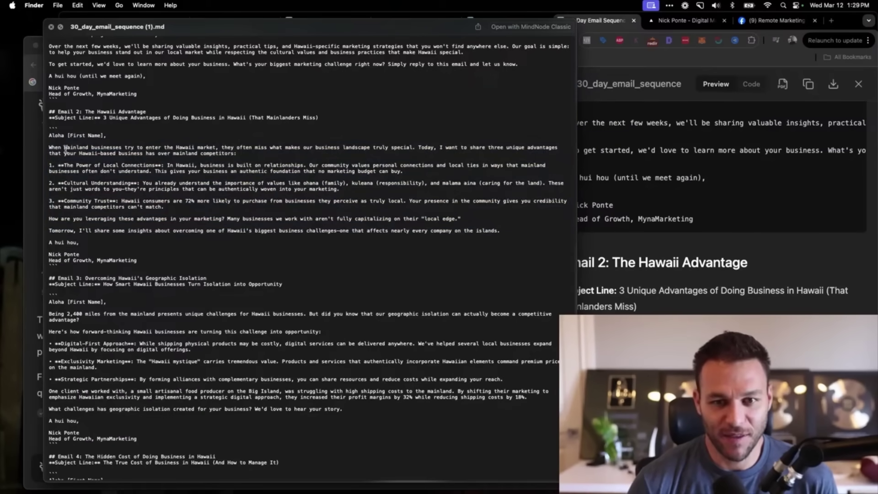
{"action": "left_click_drag", "start_coordinate": [65, 147], "coordinate": [345, 234]}
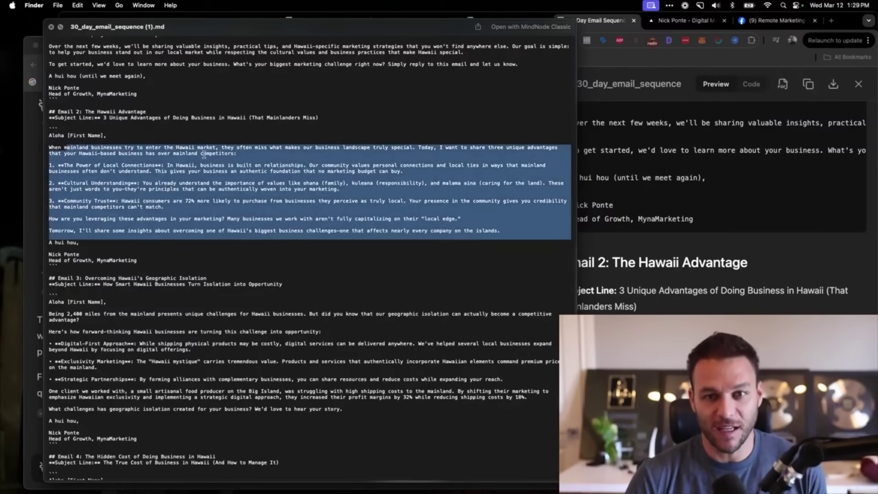
{"action": "left_click", "coordinate": [52, 27]}
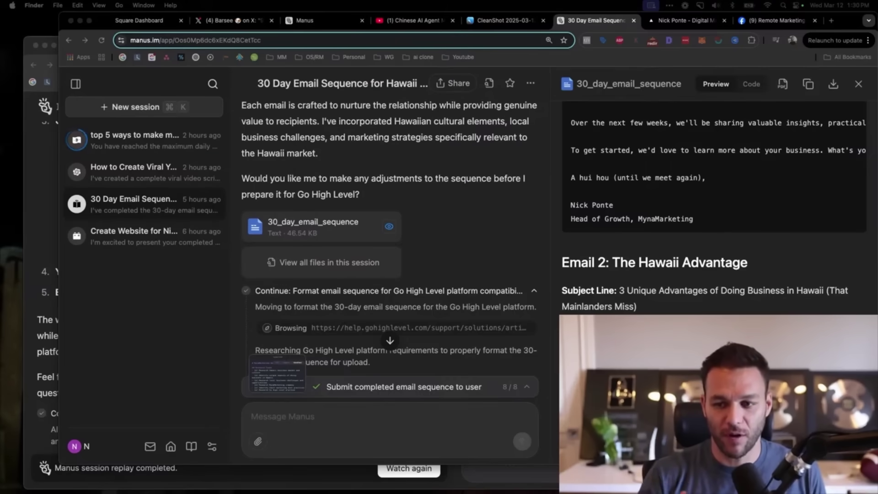
- Scroll the chat up to the 'Executing command' and 'Editing file' steps
{"action": "scroll", "coordinate": [382, 259], "scroll_direction": "up", "scroll_amount": 10}
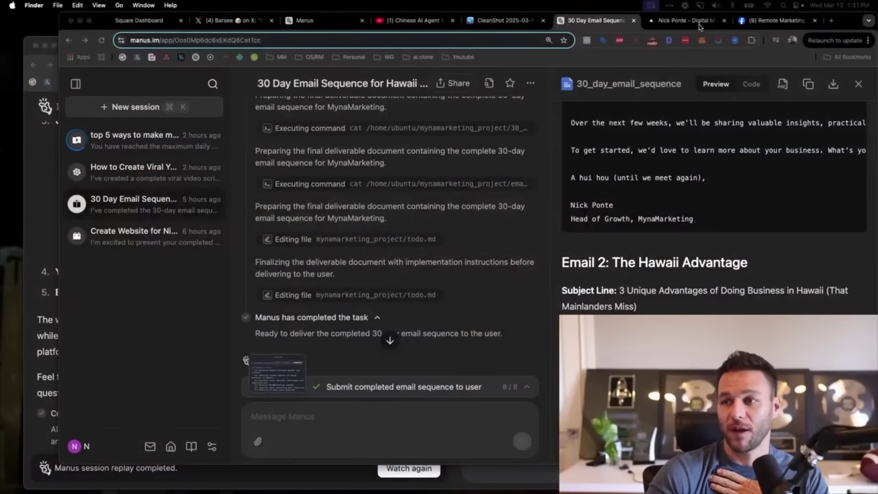
- Switch to the Facebook group tab and enter offlinesharks.com in the address bar
{"action": "left_click", "coordinate": [745, 21]}
{"action": "left_click", "coordinate": [207, 40]}
{"action": "type", "text": "offlinesharks.com/faceb"}
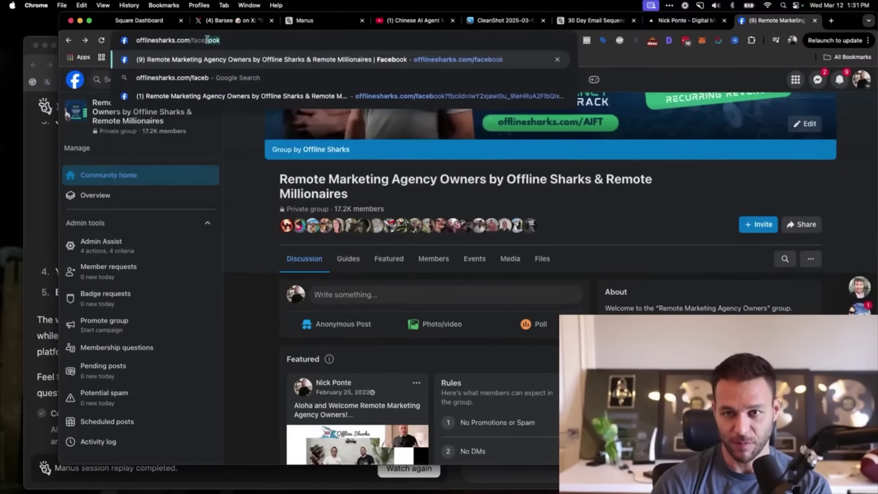
{"action": "scroll", "coordinate": [588, 164], "scroll_direction": "up", "scroll_amount": 4}
{"action": "scroll", "coordinate": [588, 164], "scroll_direction": "down", "scroll_amount": 2}
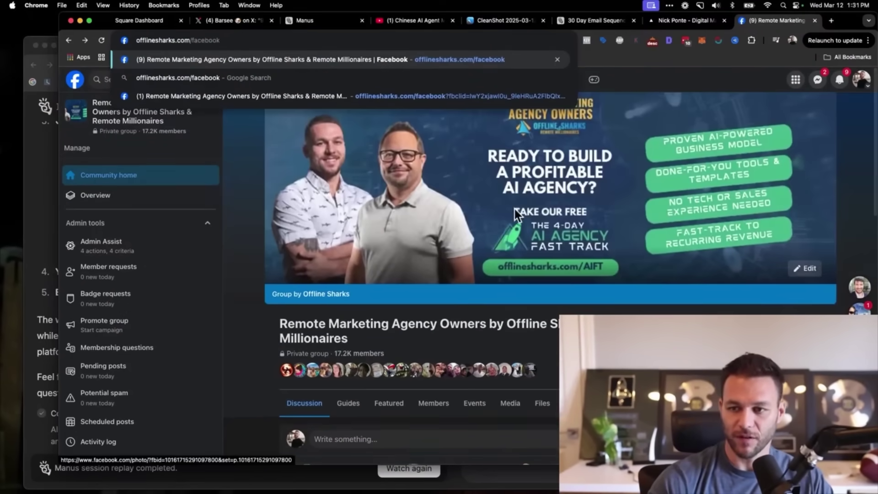
{"action": "scroll", "coordinate": [358, 343], "scroll_direction": "down", "scroll_amount": 2}
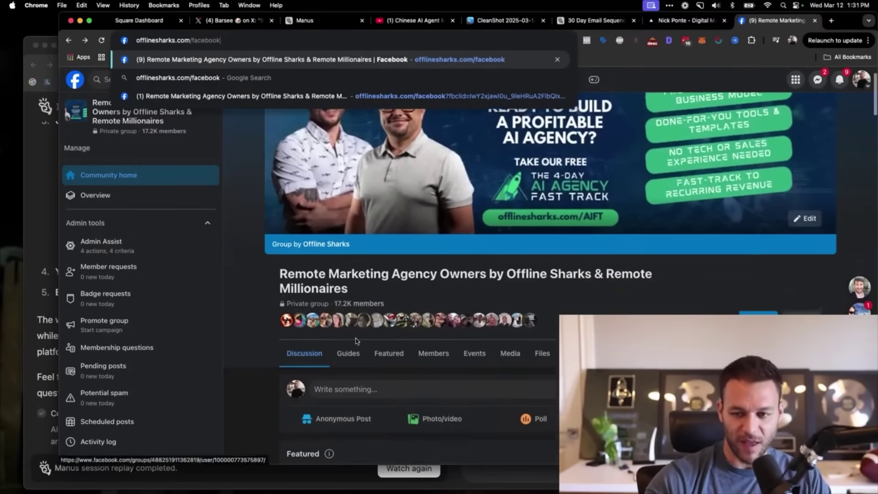
{"action": "scroll", "coordinate": [349, 297], "scroll_direction": "down", "scroll_amount": 3}
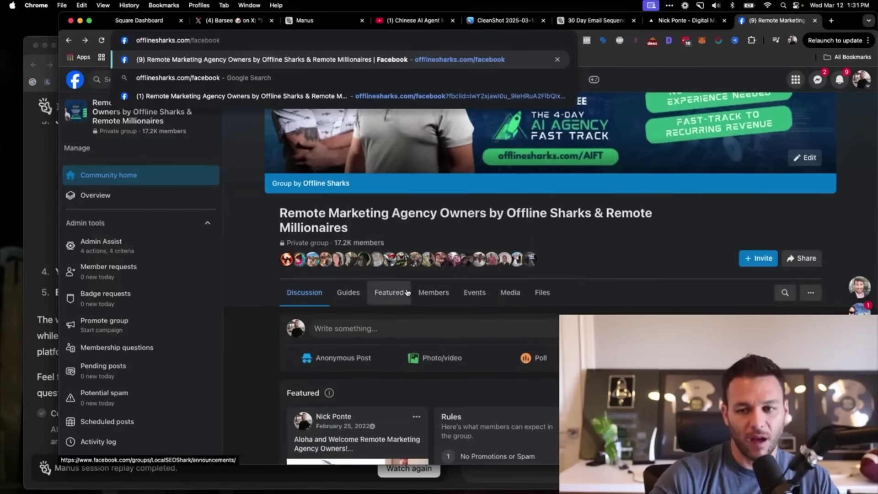
{"action": "scroll", "coordinate": [407, 292], "scroll_direction": "down", "scroll_amount": 5}
{"action": "scroll", "coordinate": [713, 210], "scroll_direction": "up", "scroll_amount": 3}
- Search the group for recent #win posts and expand a member's weekly-wins post
{"action": "left_click", "coordinate": [784, 188]}
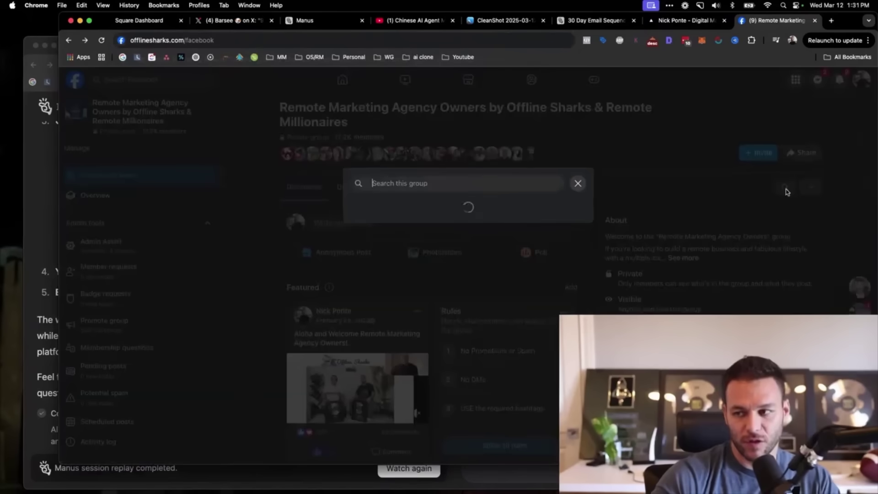
{"action": "left_click", "coordinate": [400, 198]}
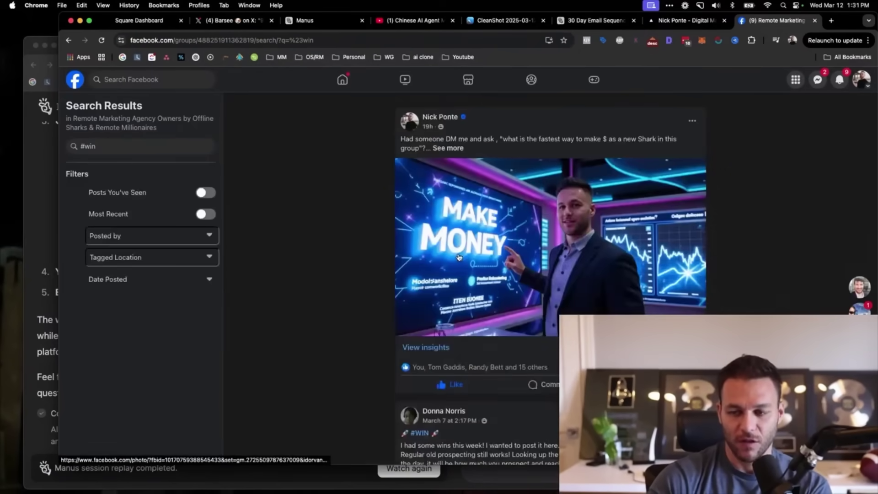
{"action": "scroll", "coordinate": [423, 263], "scroll_direction": "down", "scroll_amount": 5}
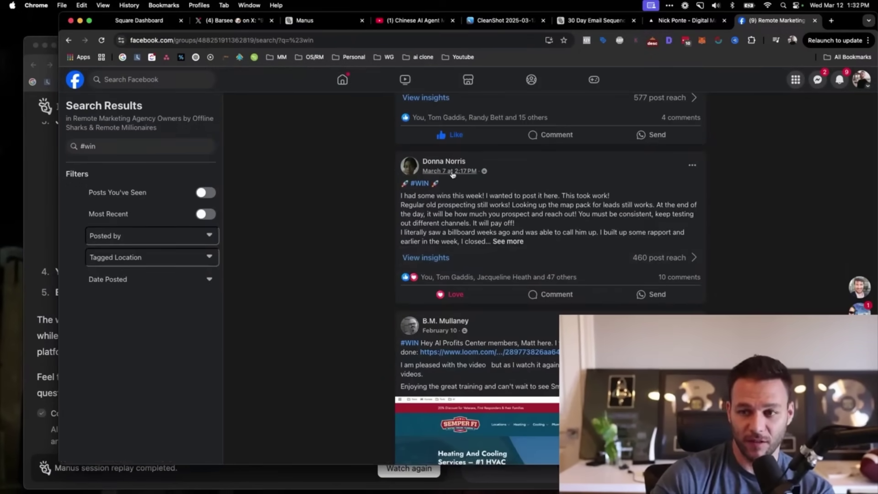
{"action": "left_click", "coordinate": [507, 241]}
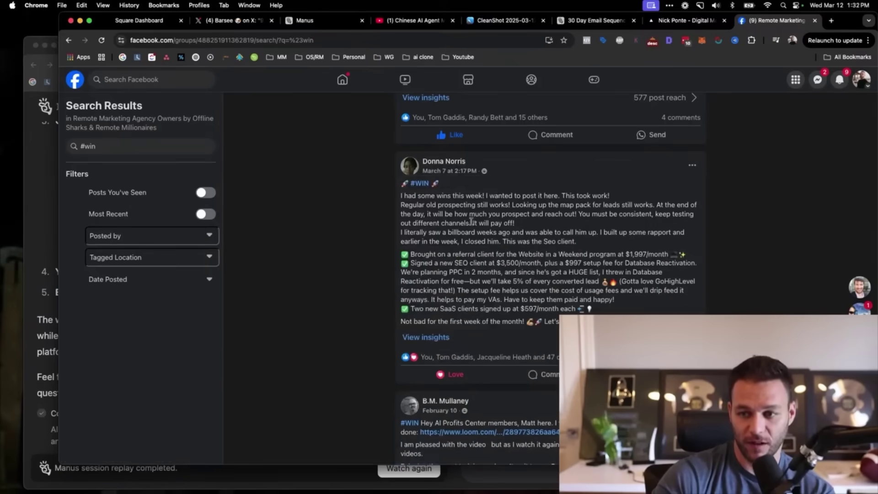
- Highlight the Website in a Weekend $1,997/month offer and the new SEO client line
{"action": "scroll", "coordinate": [461, 244], "scroll_direction": "down", "scroll_amount": 1}
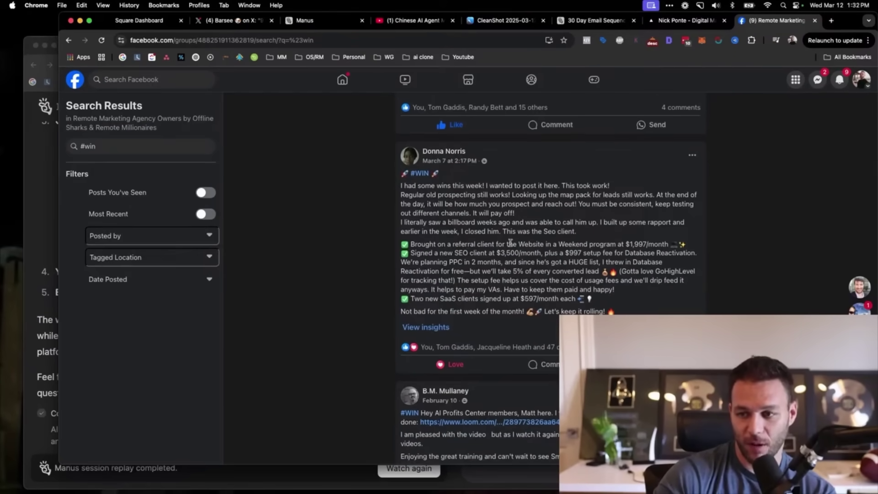
{"action": "left_click_drag", "start_coordinate": [507, 244], "coordinate": [588, 244]}
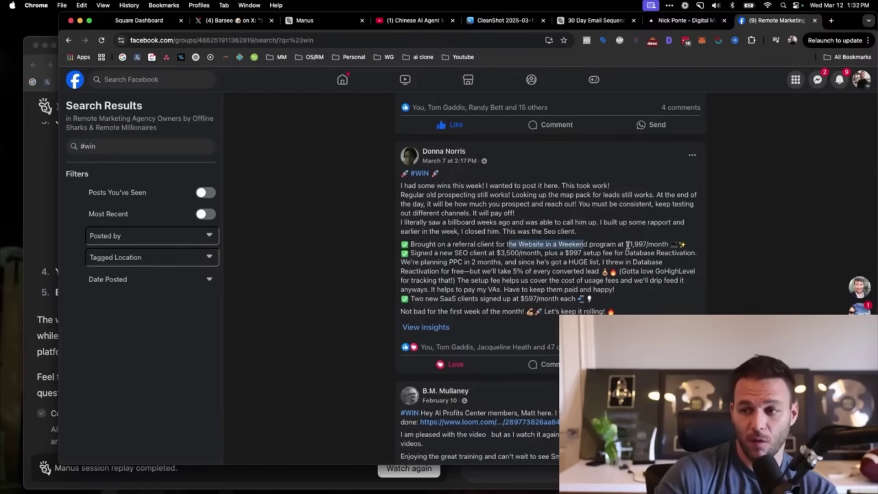
{"action": "left_click_drag", "start_coordinate": [626, 244], "coordinate": [668, 244]}
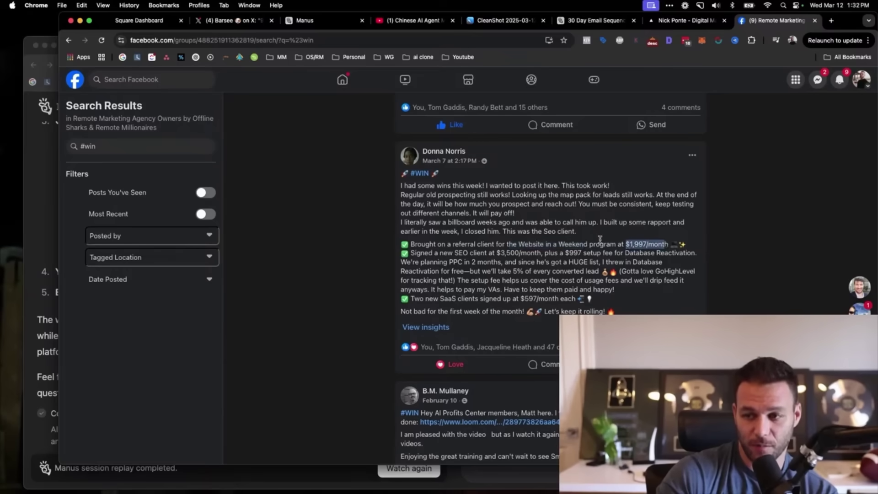
{"action": "left_click_drag", "start_coordinate": [512, 243], "coordinate": [654, 244]}
{"action": "left_click", "coordinate": [518, 259]}
{"action": "left_click_drag", "start_coordinate": [439, 253], "coordinate": [545, 262]}
{"action": "left_click", "coordinate": [469, 296]}
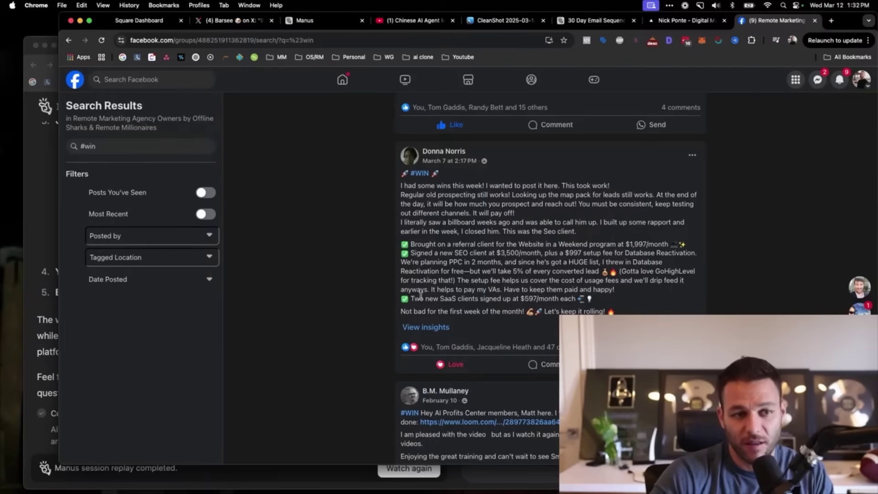
{"action": "scroll", "coordinate": [420, 295], "scroll_direction": "down", "scroll_amount": 5}
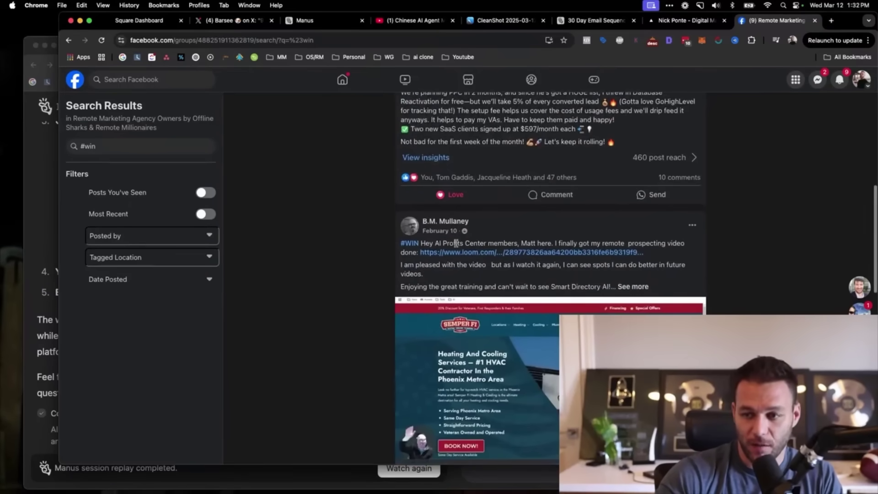
{"action": "left_click_drag", "start_coordinate": [431, 243], "coordinate": [546, 243]}
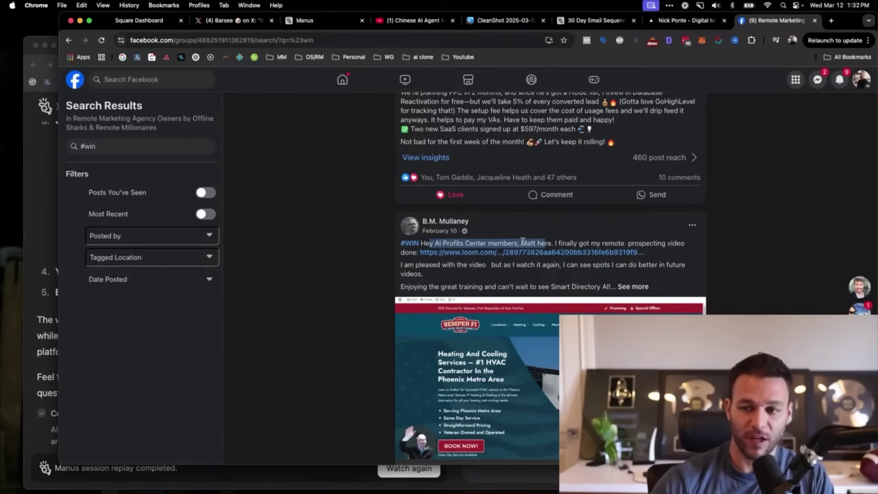
{"action": "scroll", "coordinate": [507, 265], "scroll_direction": "down", "scroll_amount": 4}
{"action": "scroll", "coordinate": [499, 265], "scroll_direction": "up", "scroll_amount": 5}
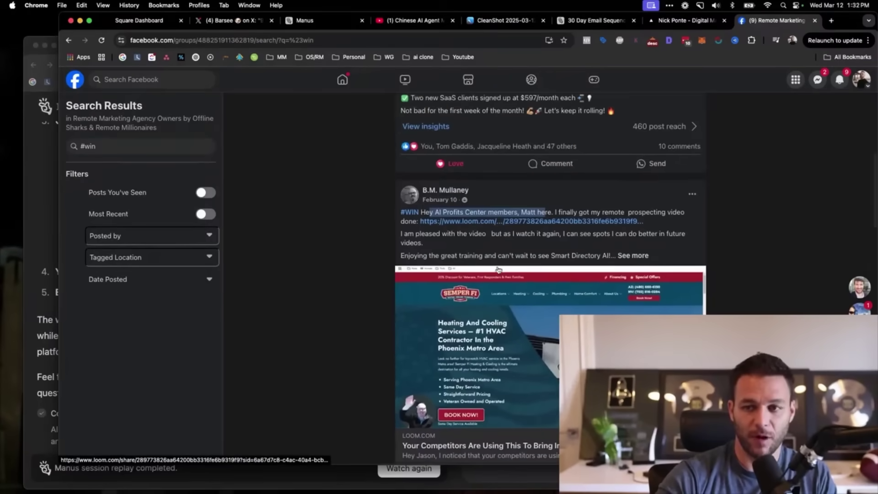
{"action": "scroll", "coordinate": [496, 266], "scroll_direction": "down", "scroll_amount": 5}
{"action": "scroll", "coordinate": [496, 266], "scroll_direction": "down", "scroll_amount": 5}
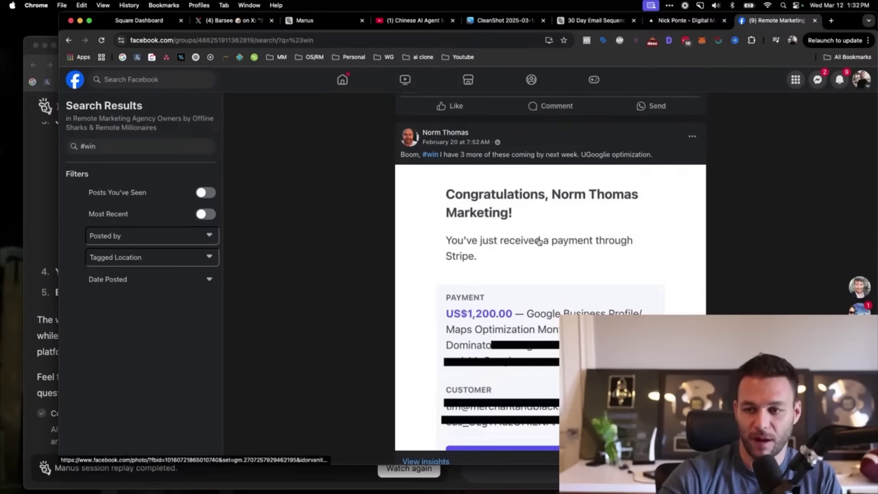
{"action": "scroll", "coordinate": [487, 265], "scroll_direction": "down", "scroll_amount": 2}
{"action": "scroll", "coordinate": [508, 270], "scroll_direction": "down", "scroll_amount": 12}
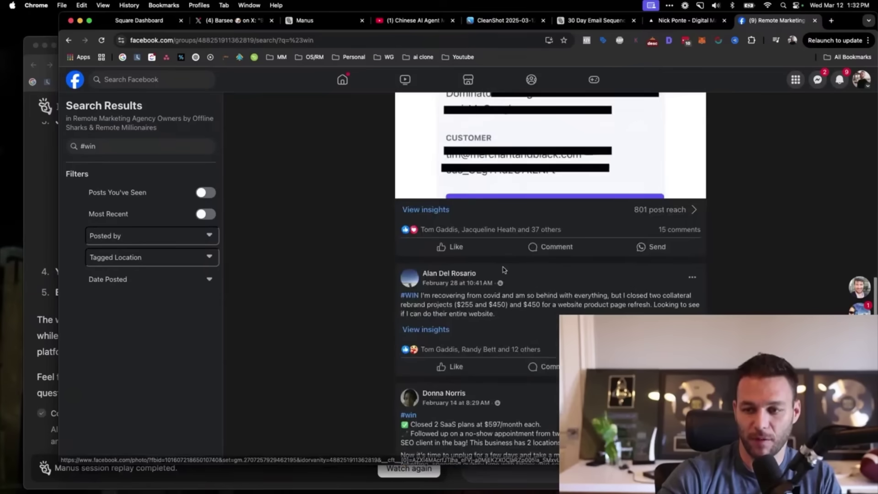